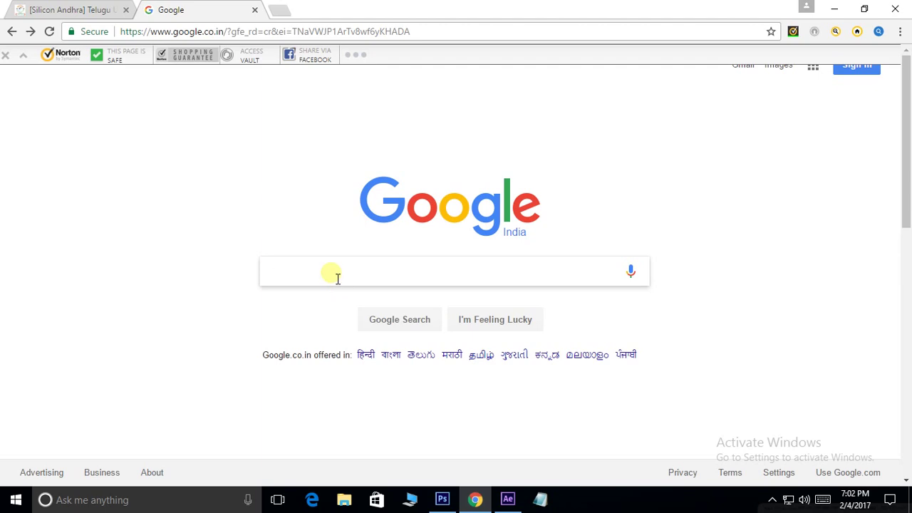
Step: Search for 'google input tools for windows' and open the On Windows – Google Input Tools page
text(go)
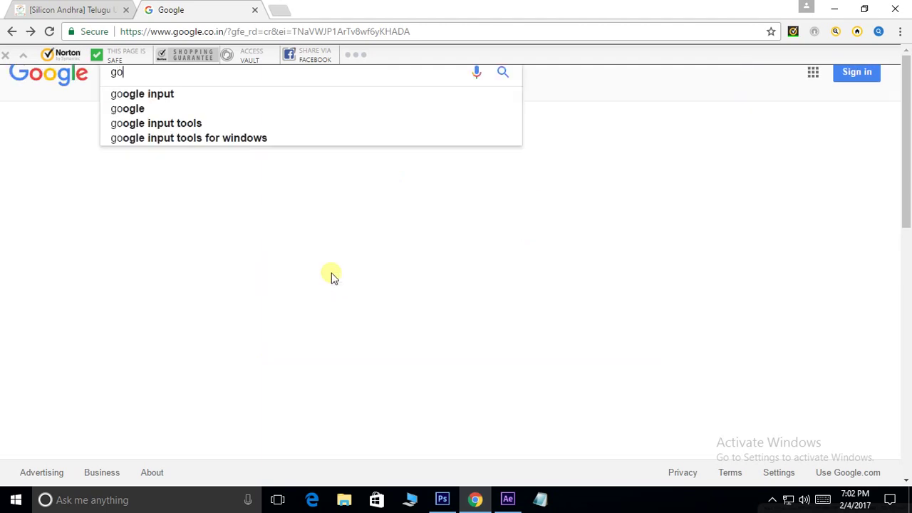
text(ogle inpu)
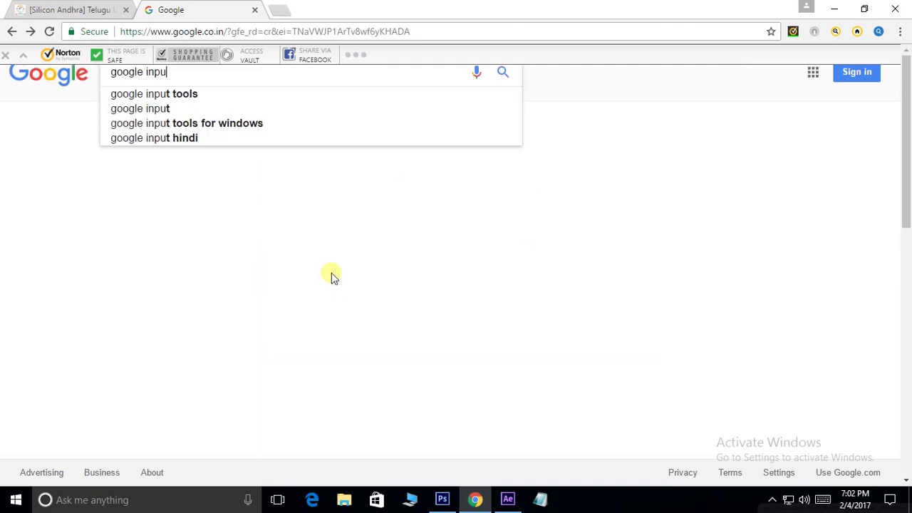
text(t tools )
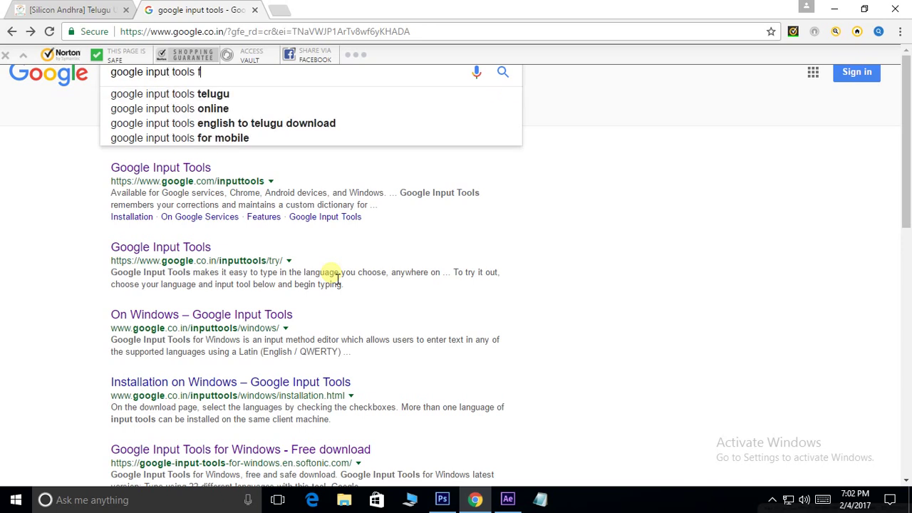
text(for)
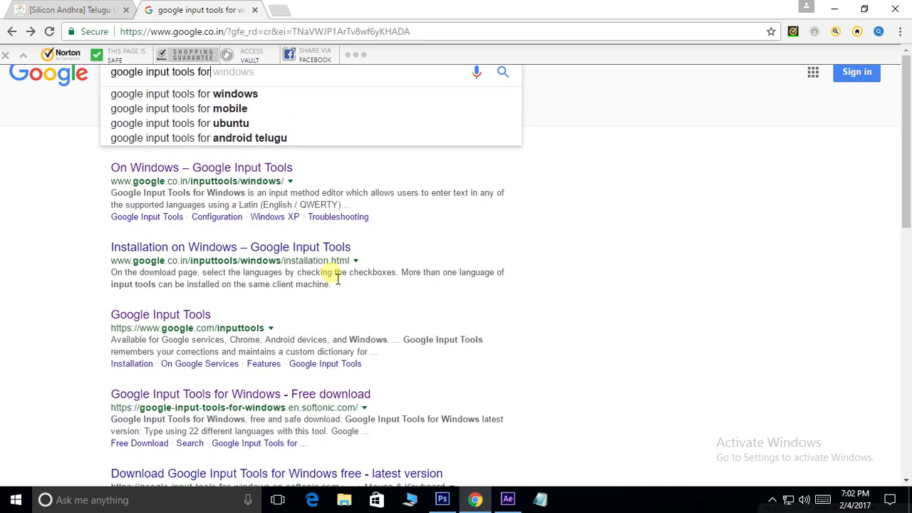
key(Down)
key(Return)
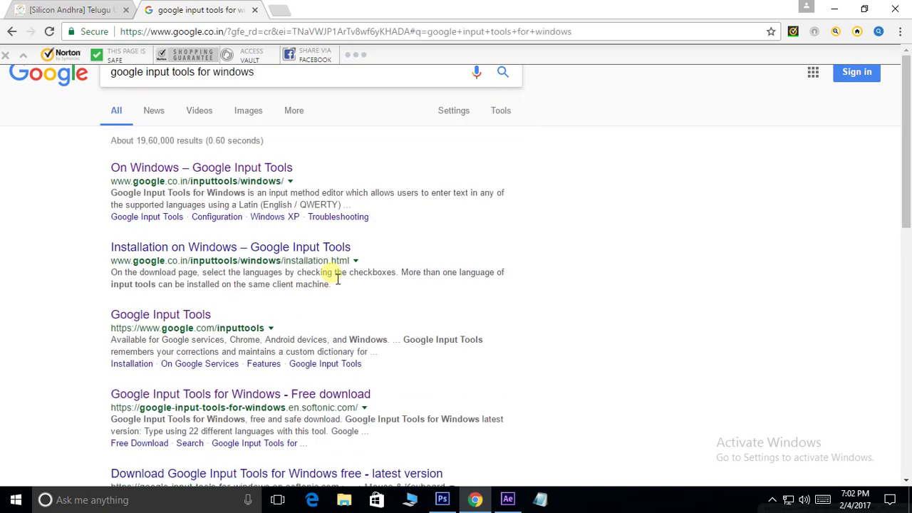
click(183, 169)
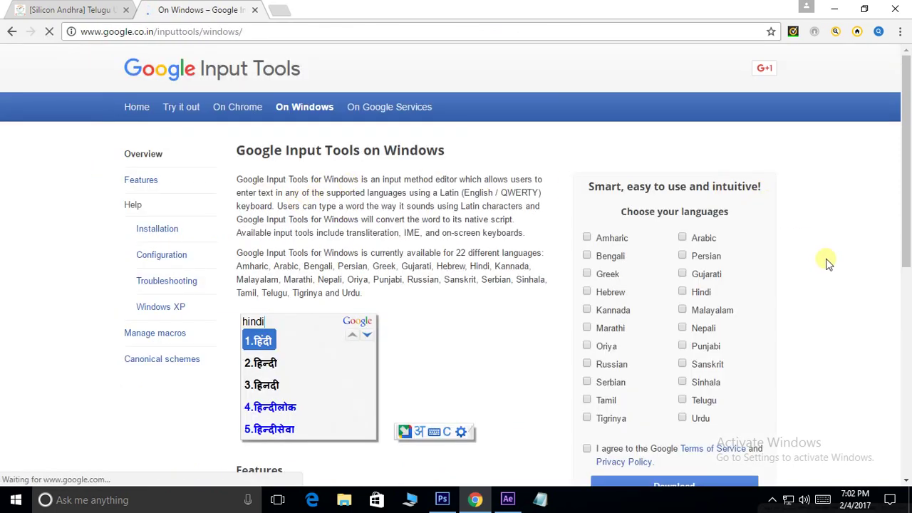
Step: Choose Telugu, accept the terms of service, and download the Input Tools installer
scroll(827, 261, down, 1)
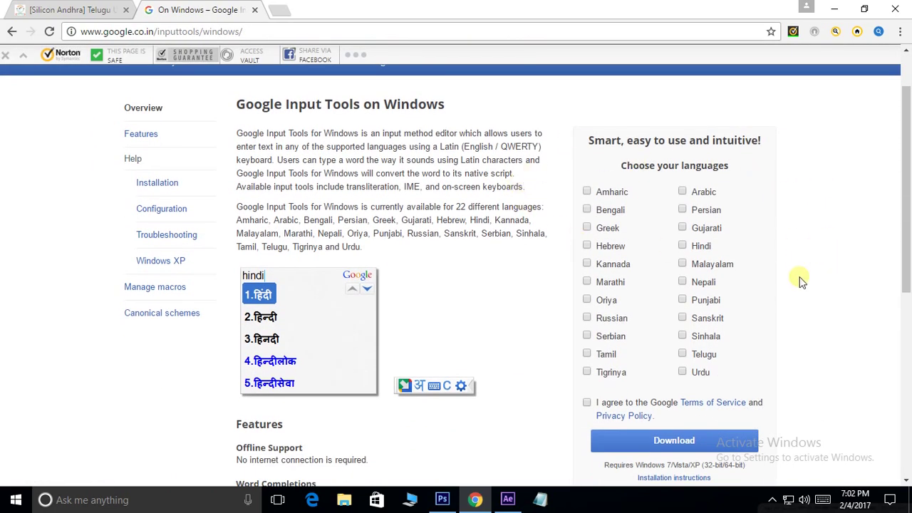
scroll(807, 261, down, 1)
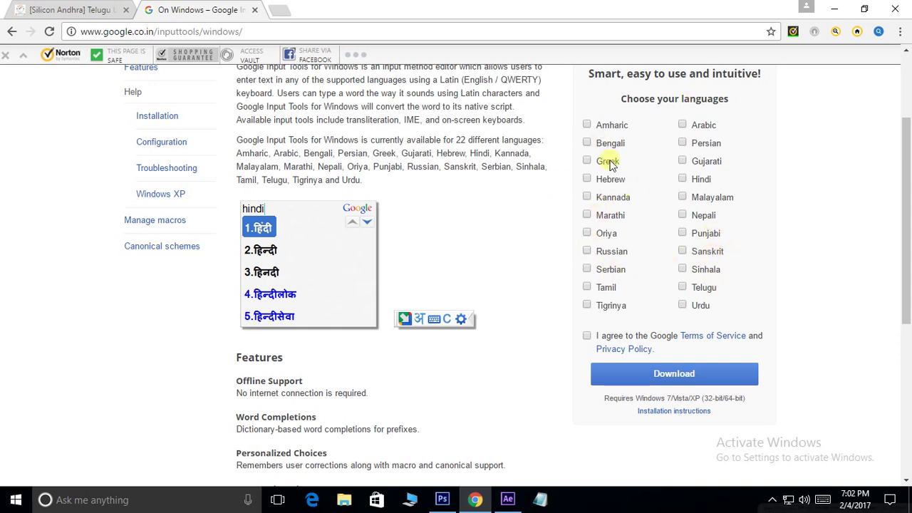
click(682, 288)
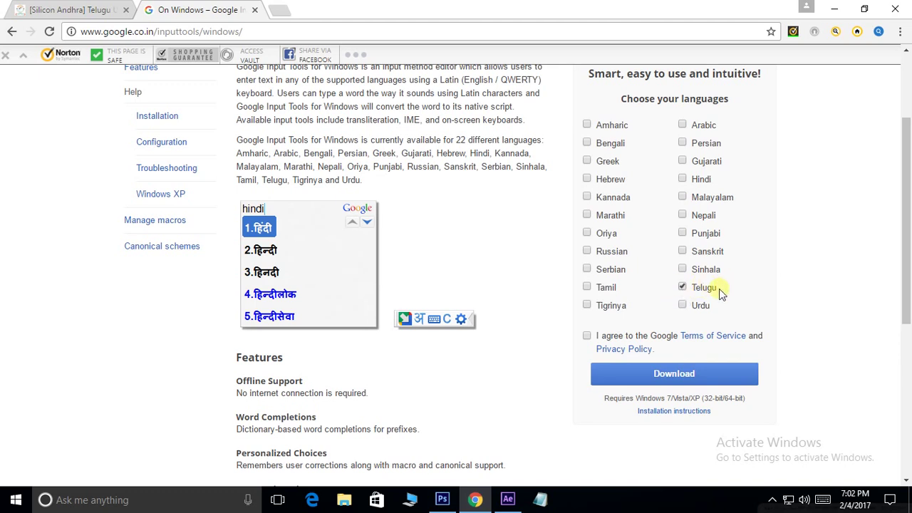
click(588, 339)
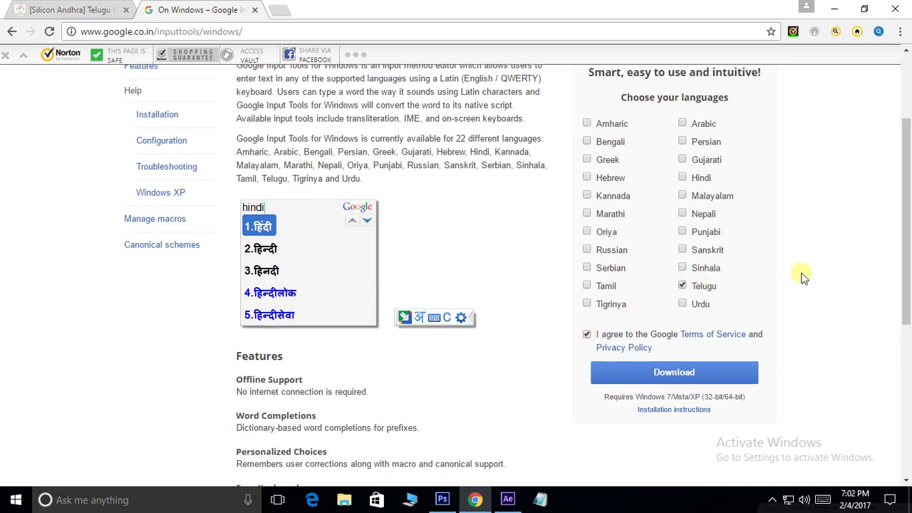
scroll(804, 279, down, 1)
click(675, 308)
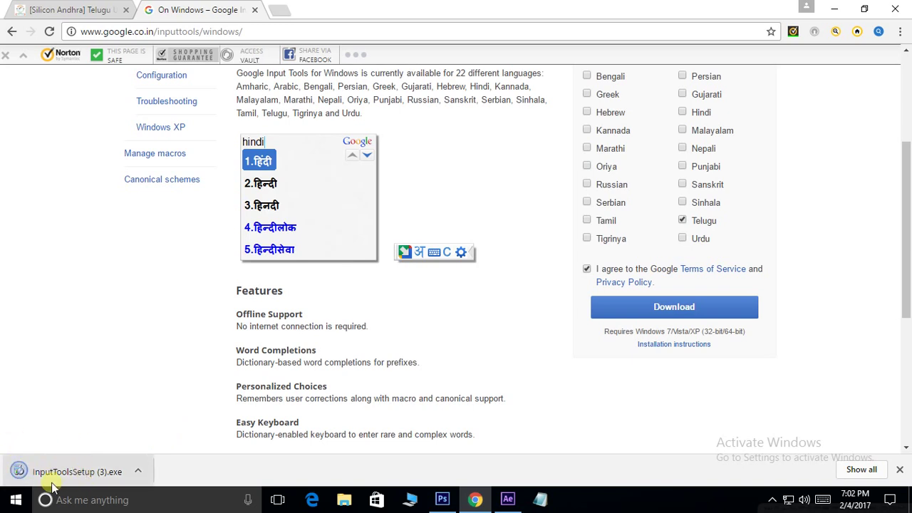
Step: Run InputToolsSetup, then set the taskbar input language to Telugu – Google Input Tools
click(79, 479)
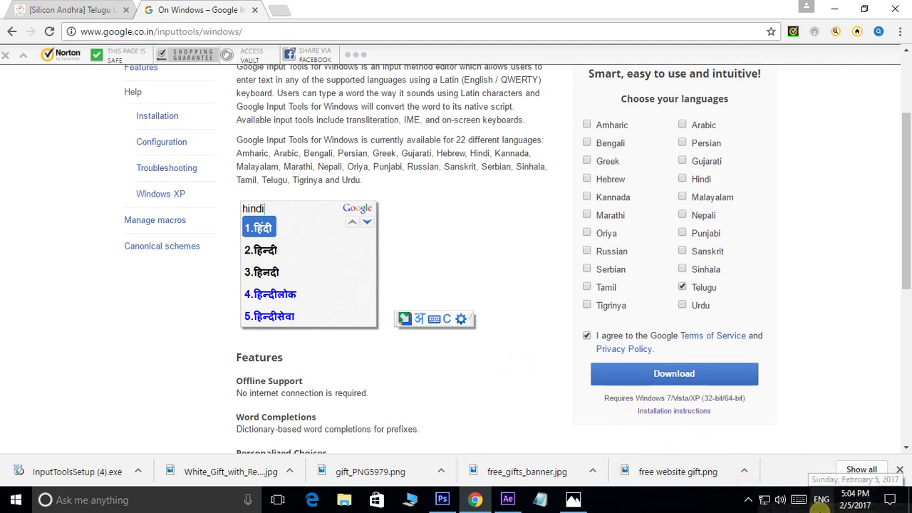
mouse_move(820, 503)
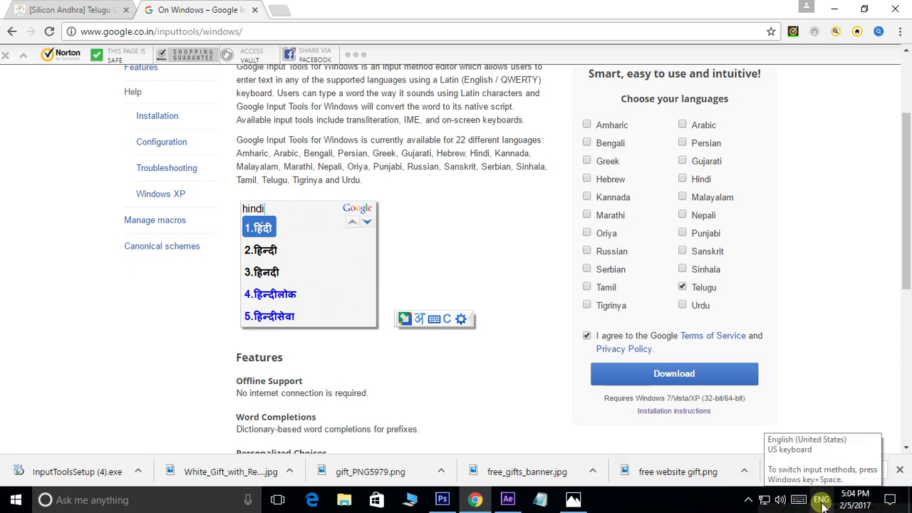
click(823, 502)
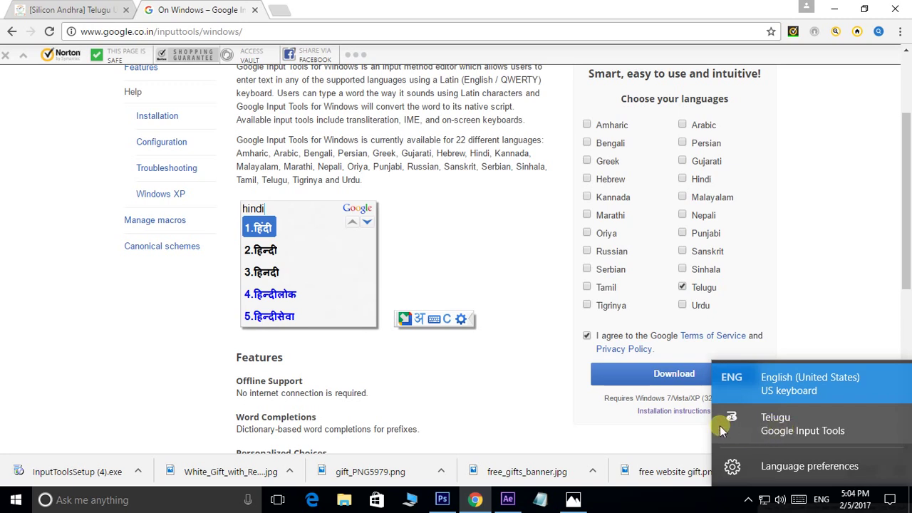
click(778, 425)
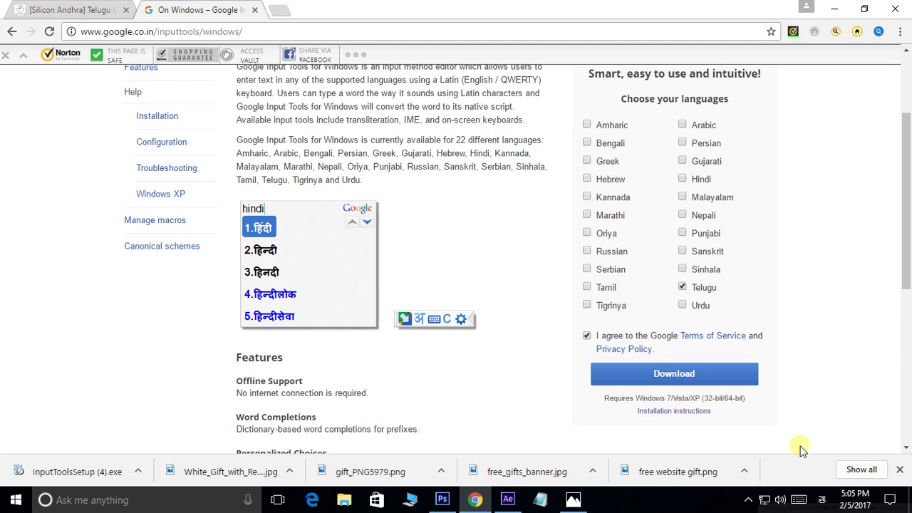
Step: Set Photoshop's Type preference text engine to Middle Eastern, then quit without saving Untitled-1
click(441, 500)
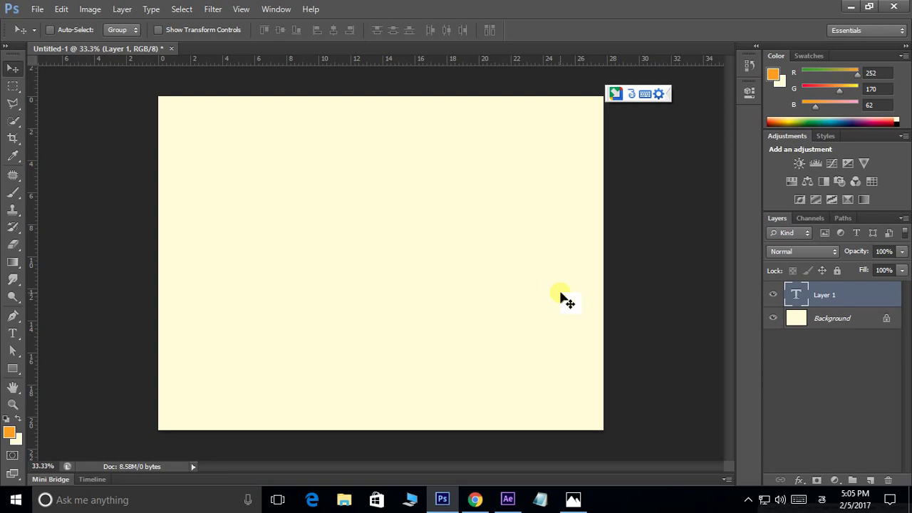
click(61, 9)
mouse_move(138, 478)
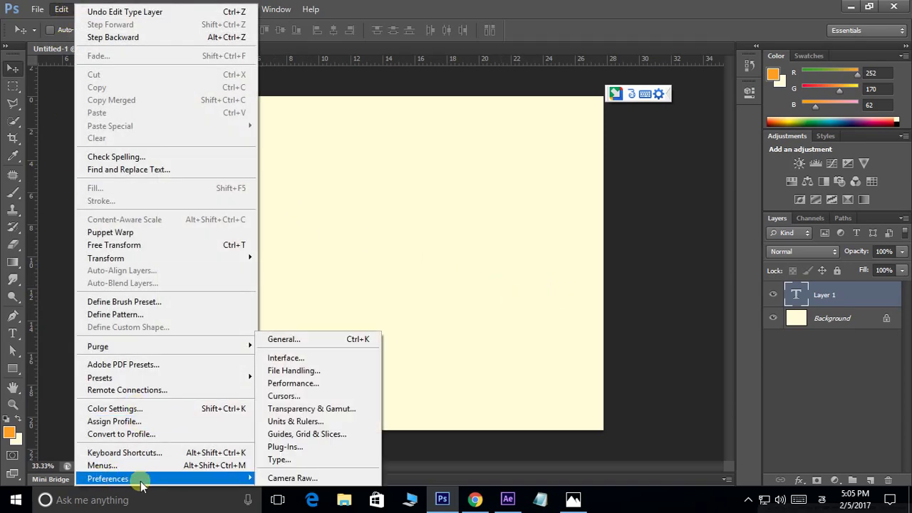
click(285, 461)
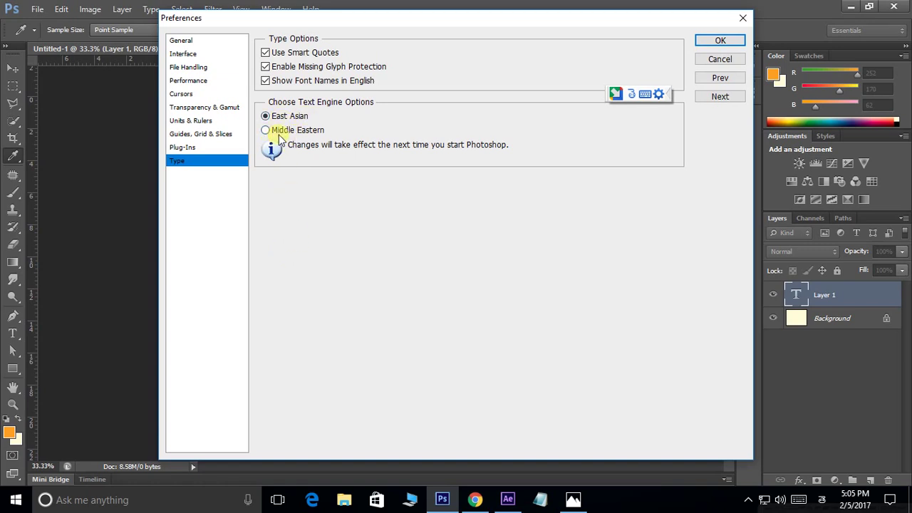
click(265, 131)
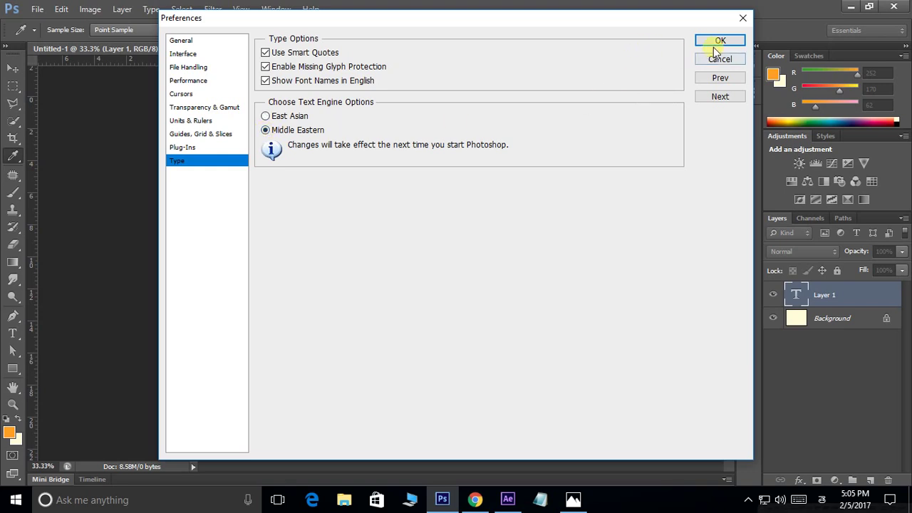
click(699, 63)
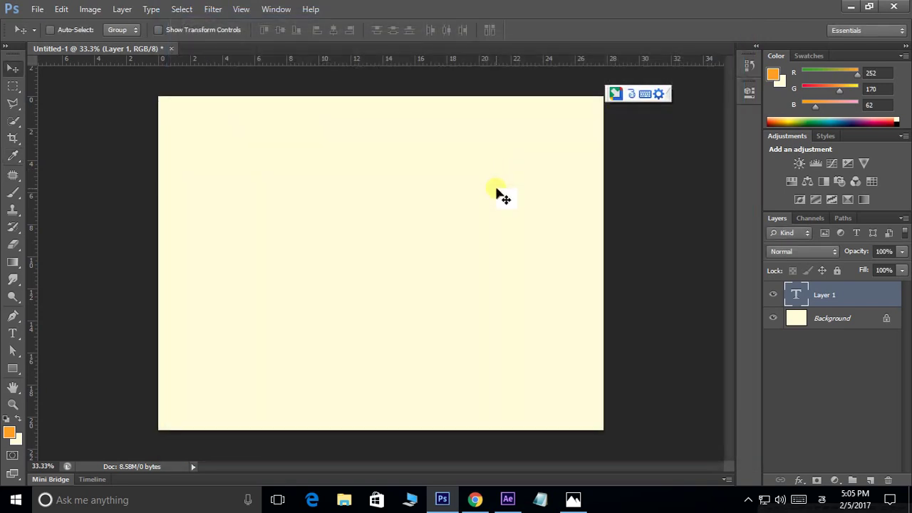
click(896, 7)
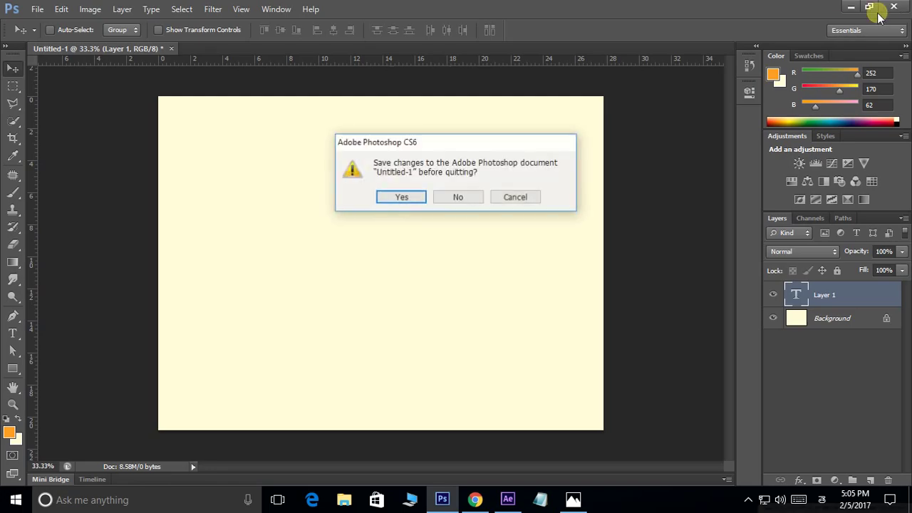
click(464, 197)
Step: Relaunch Photoshop and create a new 2000×1500 document
click(442, 500)
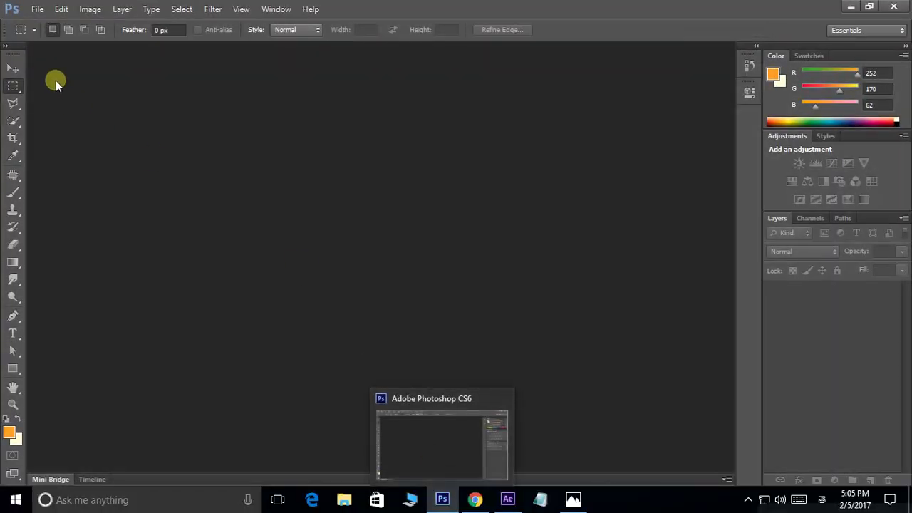
click(37, 10)
click(43, 23)
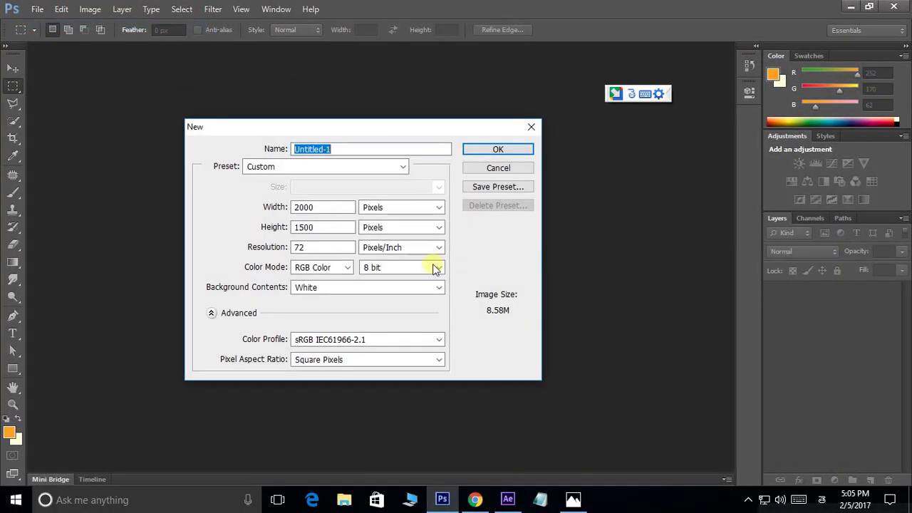
click(502, 146)
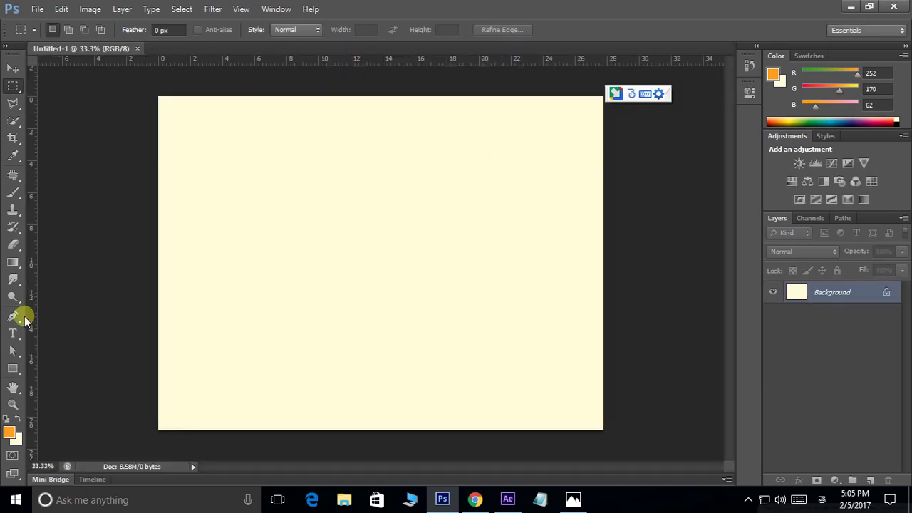
Step: Type 'telugu' on the canvas and convert it to the Telugu word తెలుగు
click(13, 332)
click(254, 252)
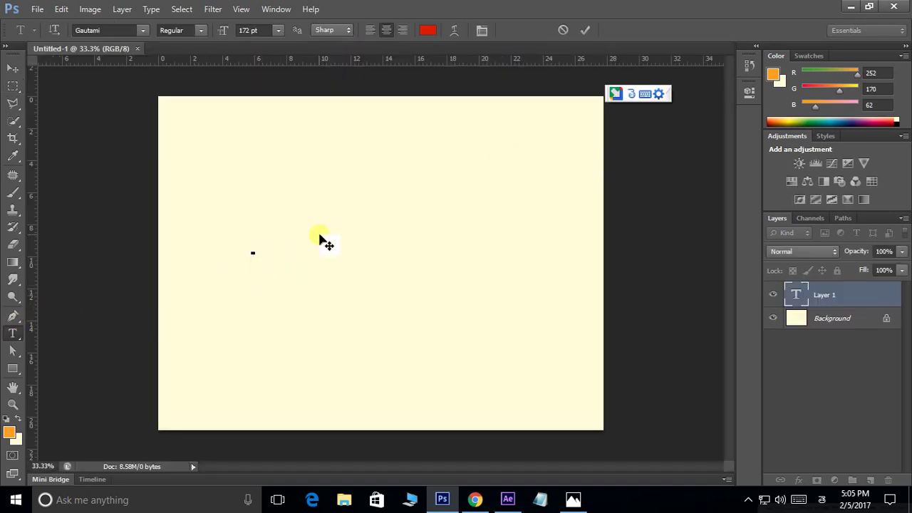
text(t)
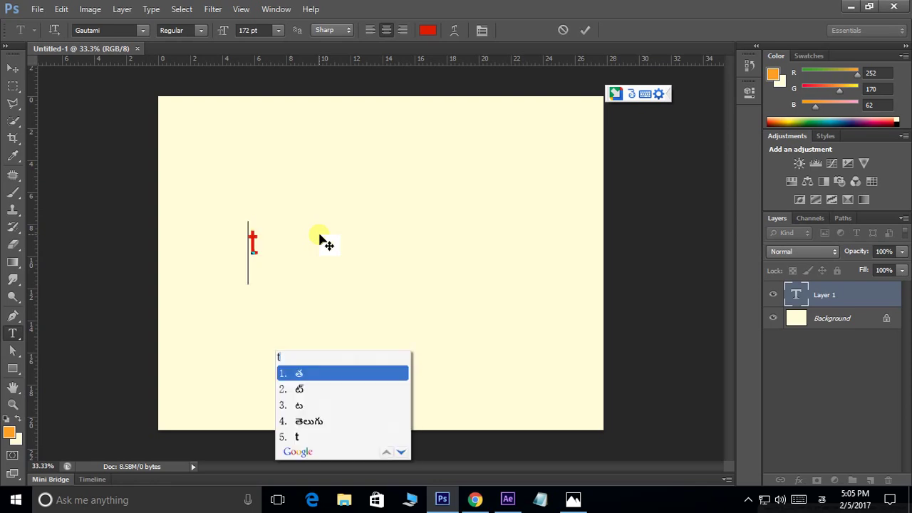
text(elugu)
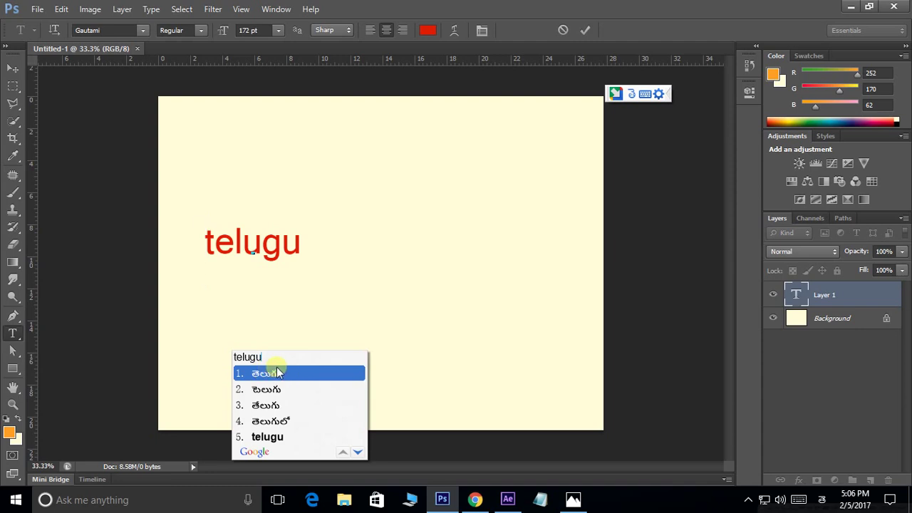
click(277, 372)
Step: Scale the తెలుగు text up to about 250% and centre it on the canvas
click(11, 67)
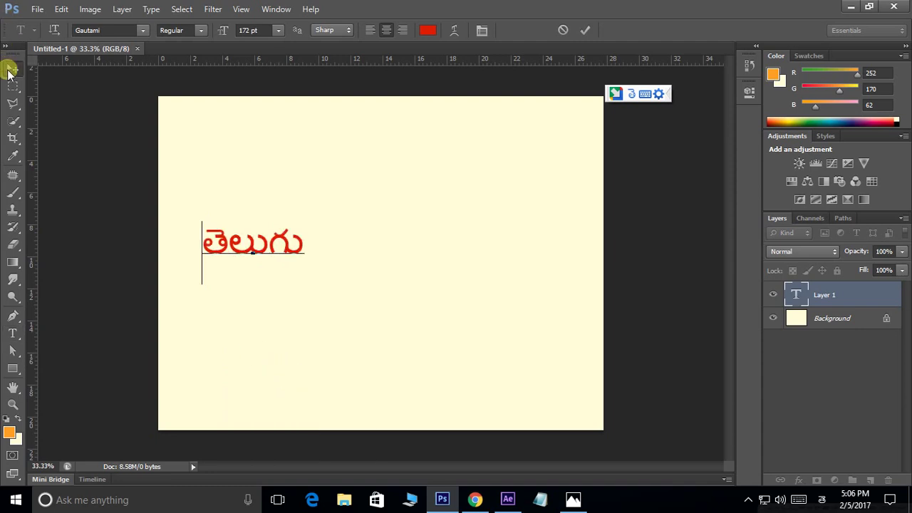
right_click(253, 253)
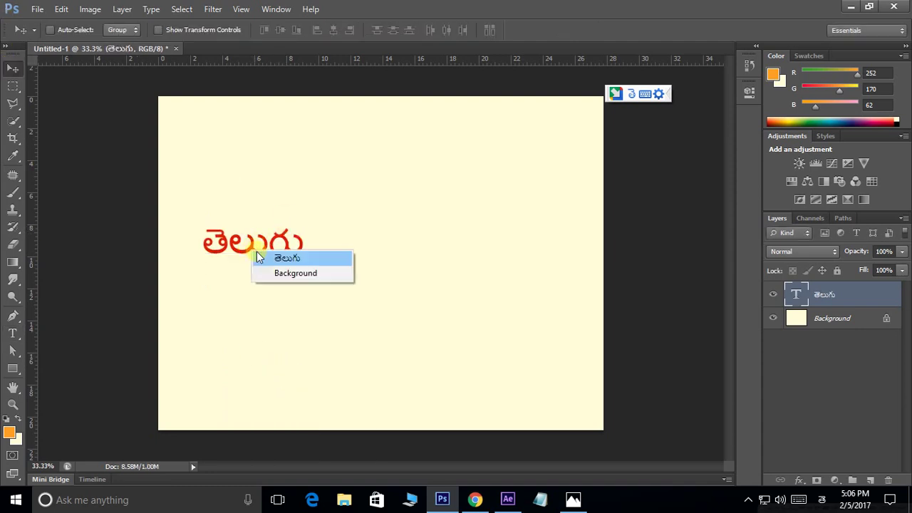
drag(254, 254, 360, 281)
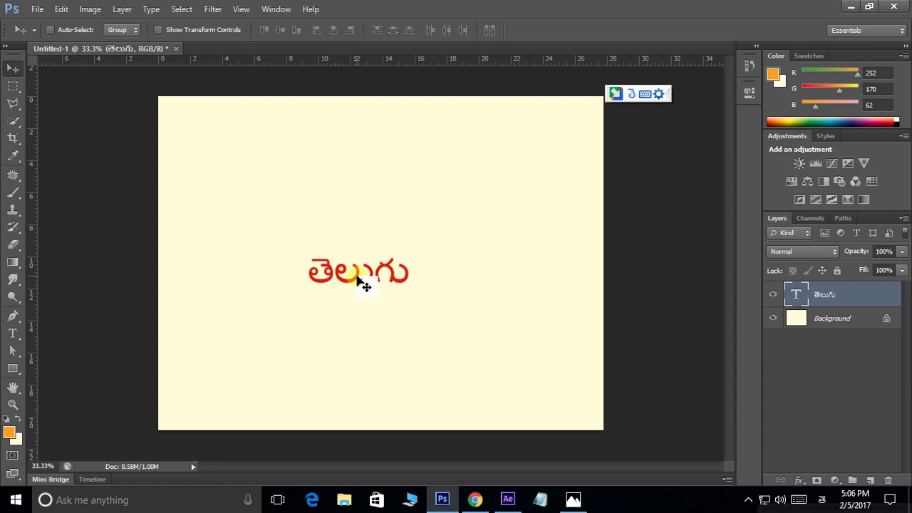
key(ctrl+t)
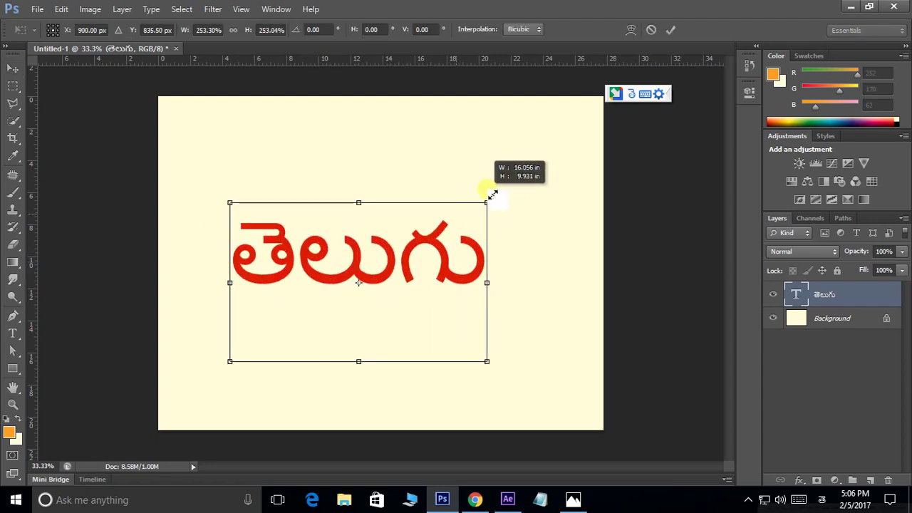
drag(416, 256, 492, 189)
key(Return)
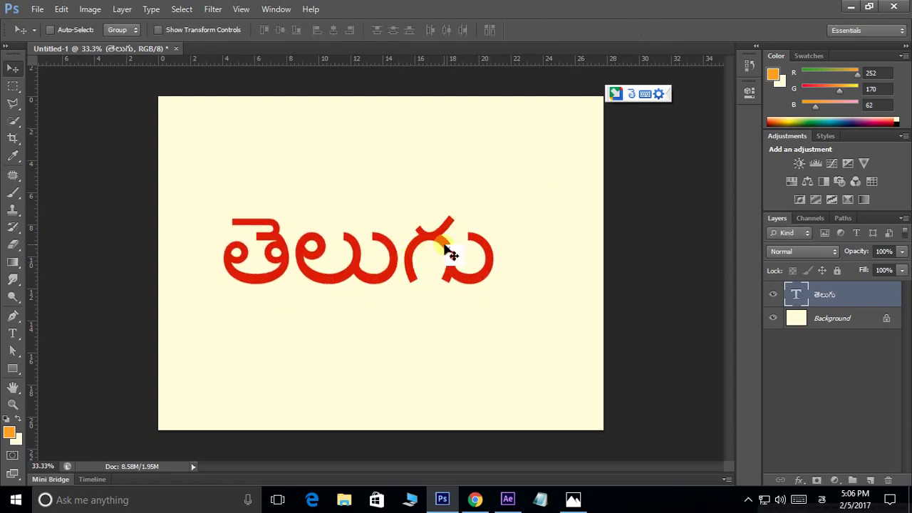
drag(444, 244, 470, 254)
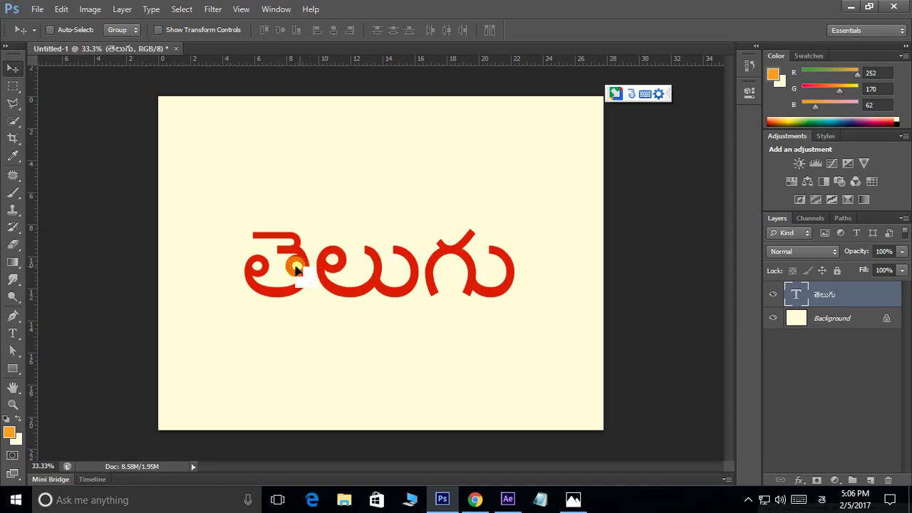
drag(299, 269, 292, 270)
Step: Check the font family list, keeping Gautami, then bring Chrome forward
click(12, 331)
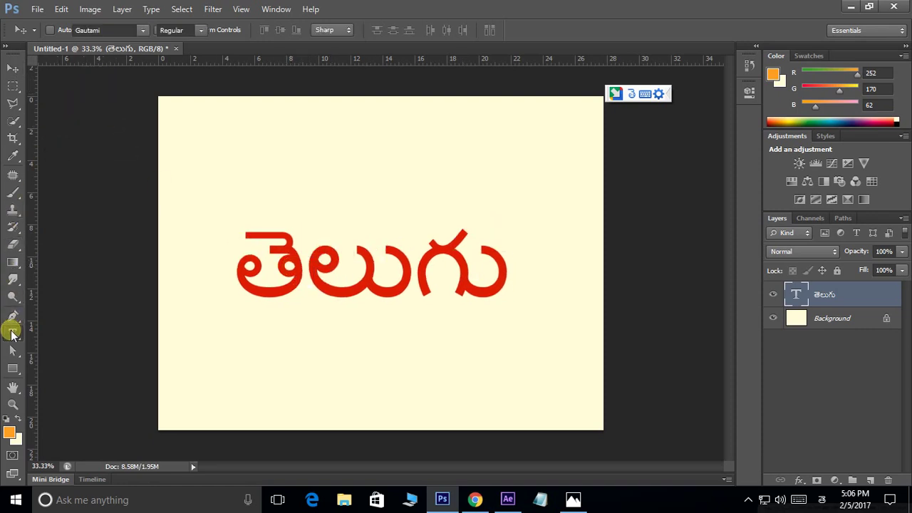
click(142, 31)
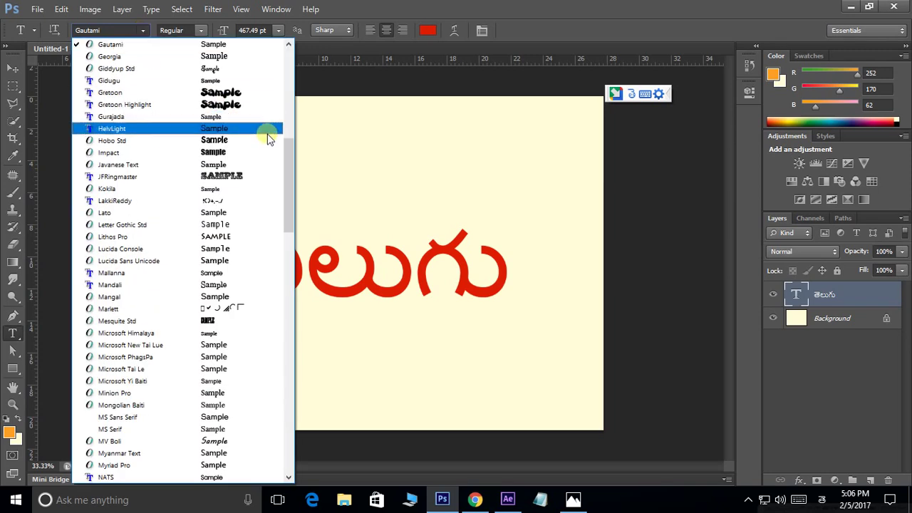
click(466, 86)
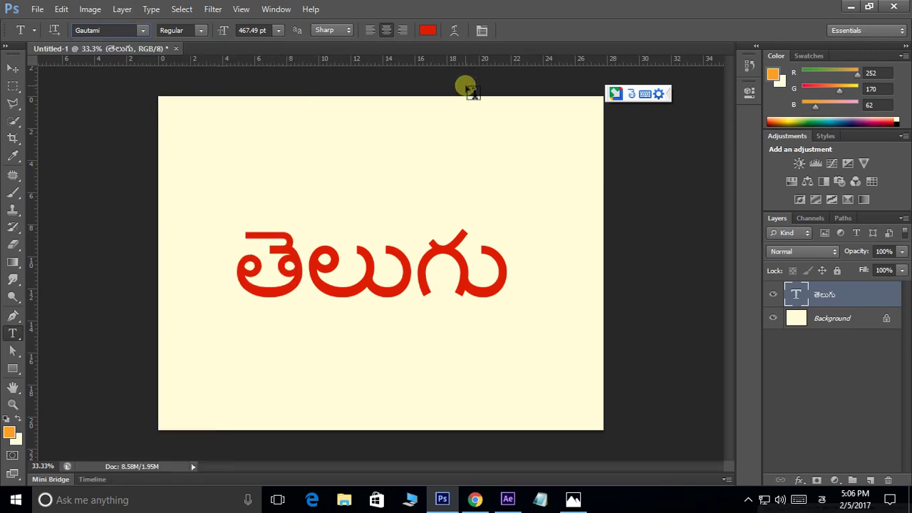
click(474, 499)
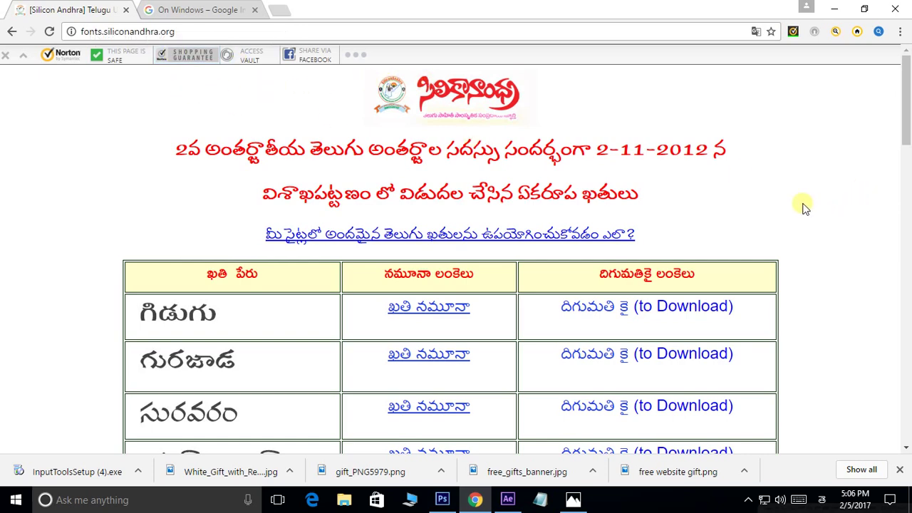
Step: Download TimmanaRegular.ttf from the Timmana row of the Silicon Andhra font tables
scroll(285, 239, down, 2)
scroll(235, 214, down, 2)
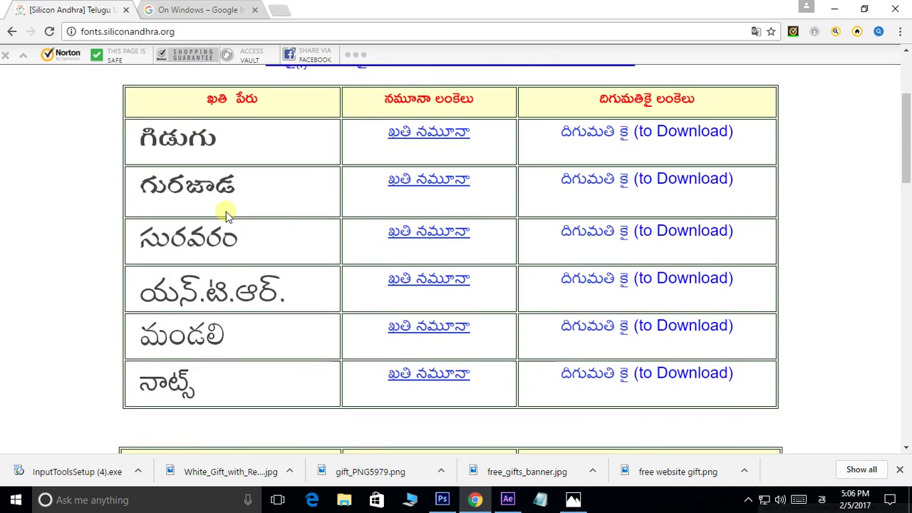
scroll(245, 221, down, 2)
scroll(245, 246, down, 1)
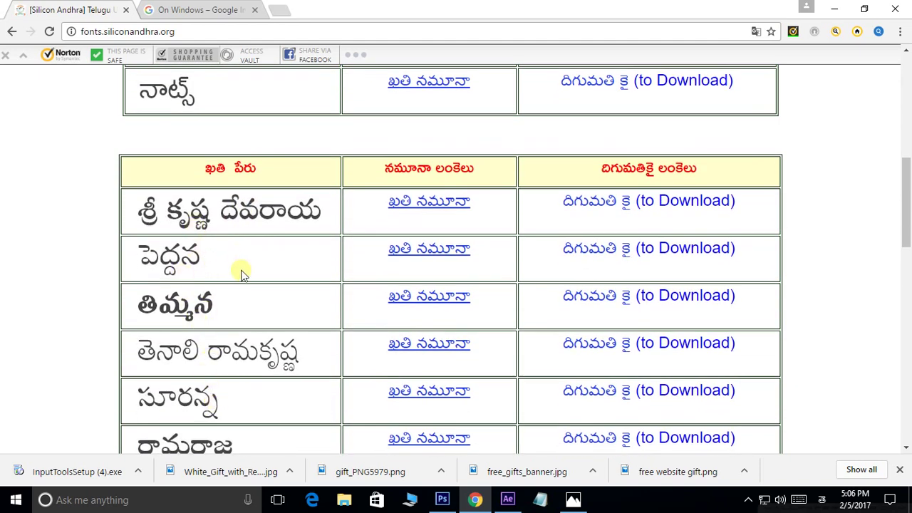
scroll(240, 270, down, 1)
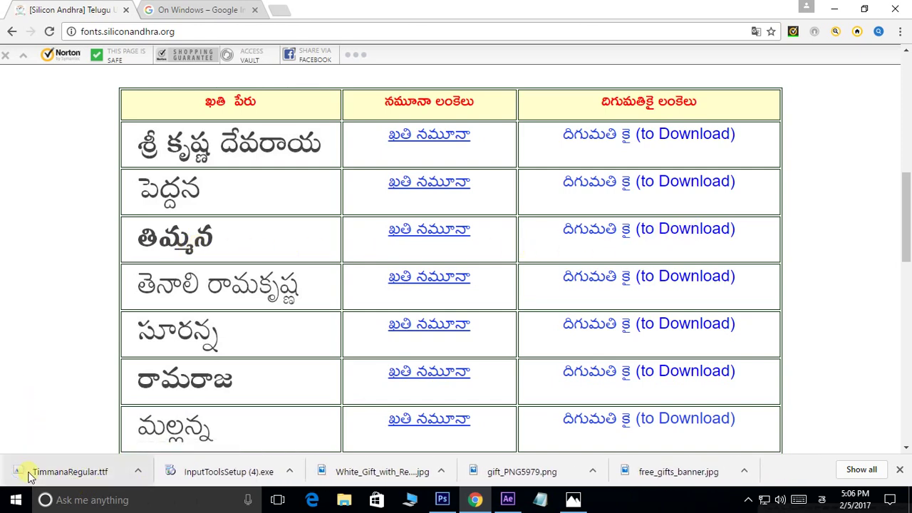
click(139, 473)
Step: Copy TimmanaRegular.ttf from the Downloads folder and search Windows for 'font'
click(175, 425)
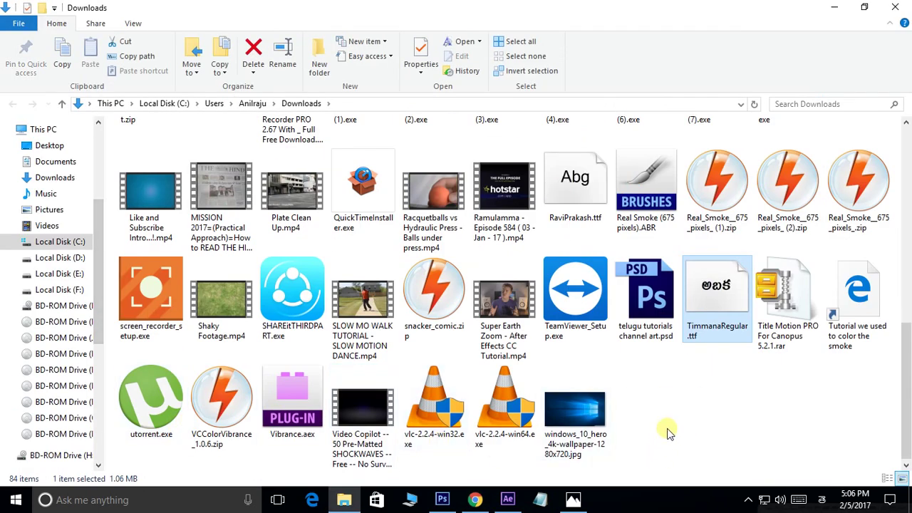
right_click(714, 287)
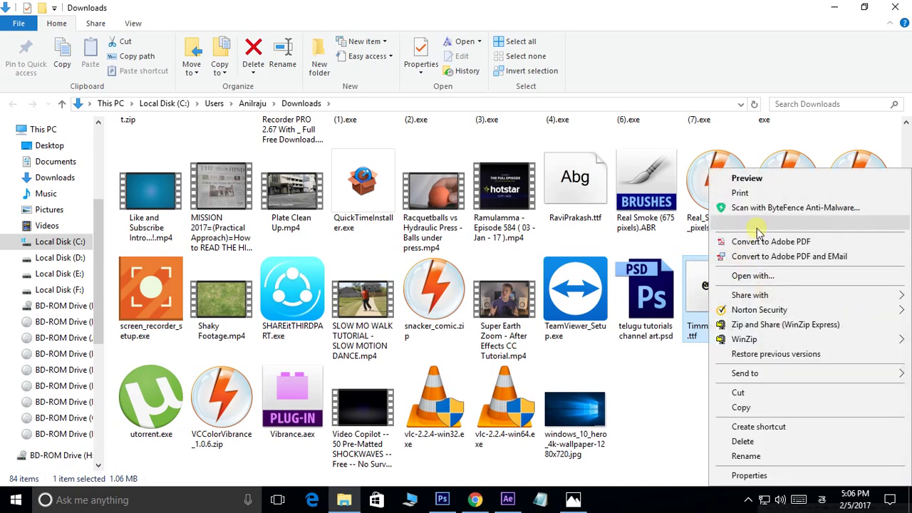
right_click(694, 311)
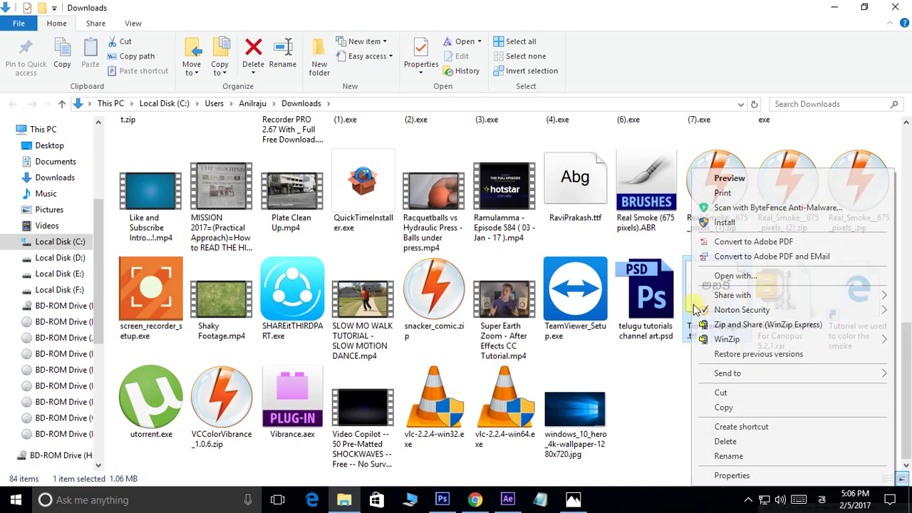
click(725, 410)
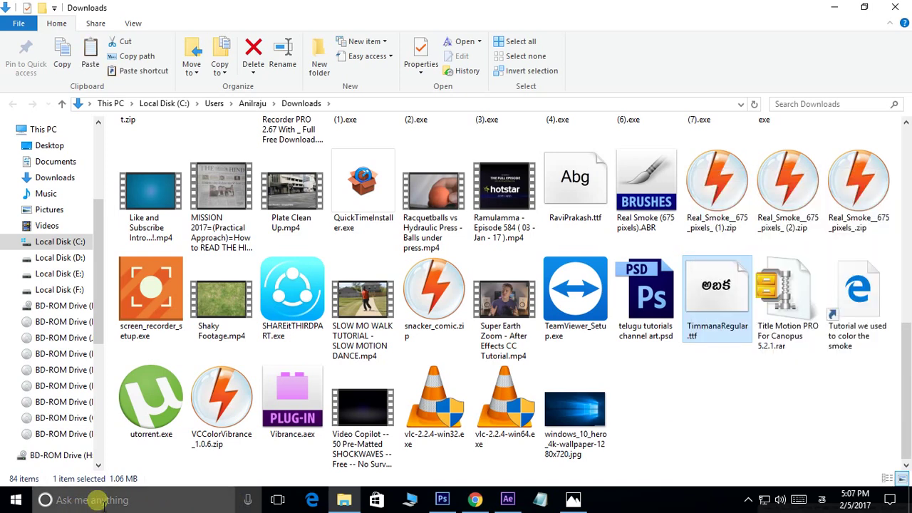
click(104, 501)
text(fon)
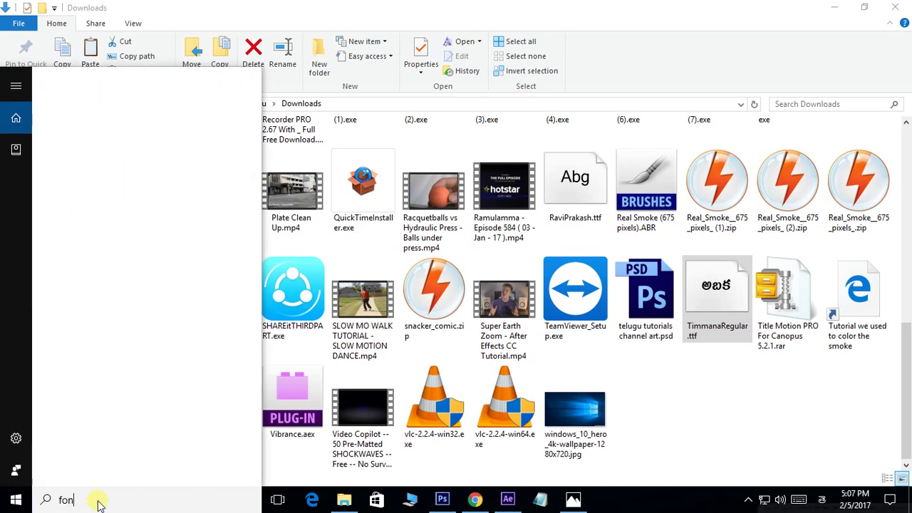
text(t)
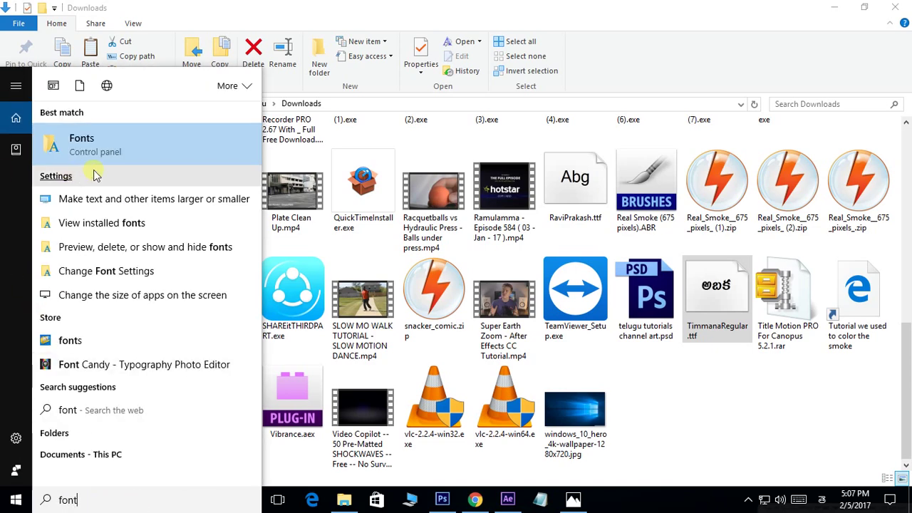
Step: Open and close the Fonts result, then search Windows for Control Panel with 'con'
click(84, 140)
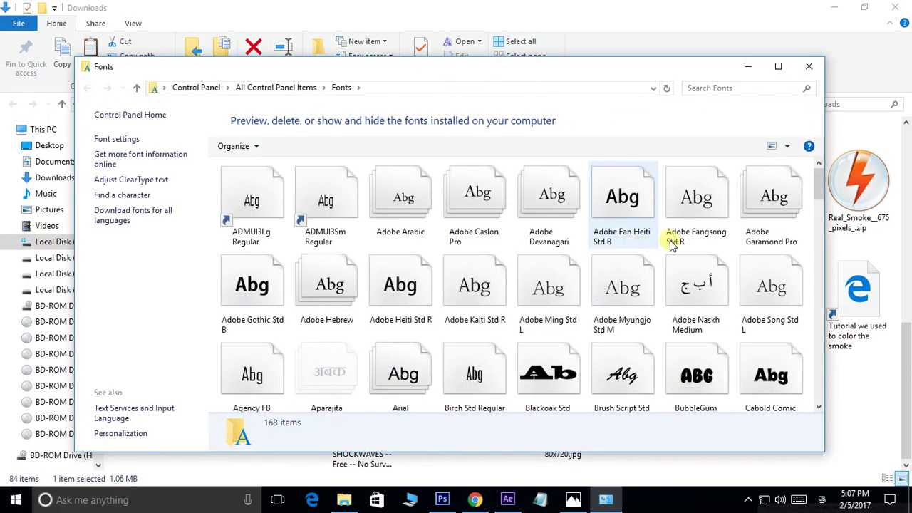
click(808, 66)
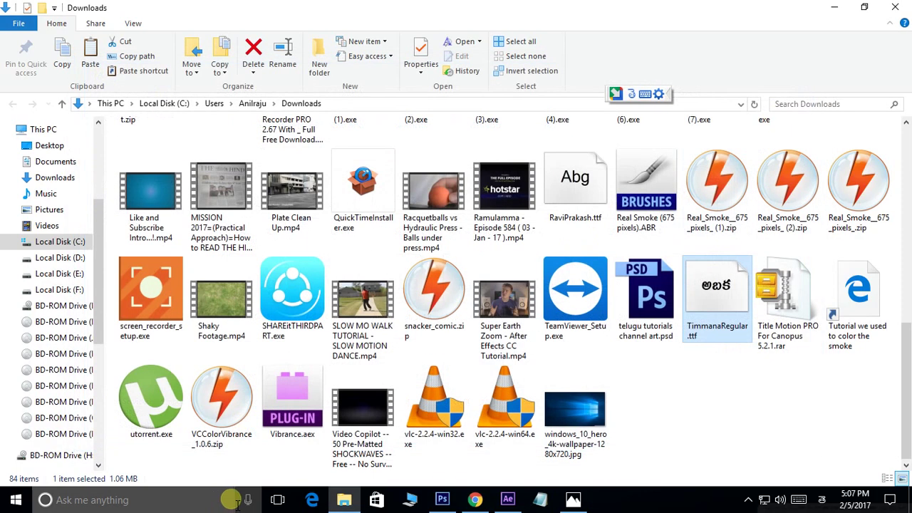
click(171, 499)
text(c)
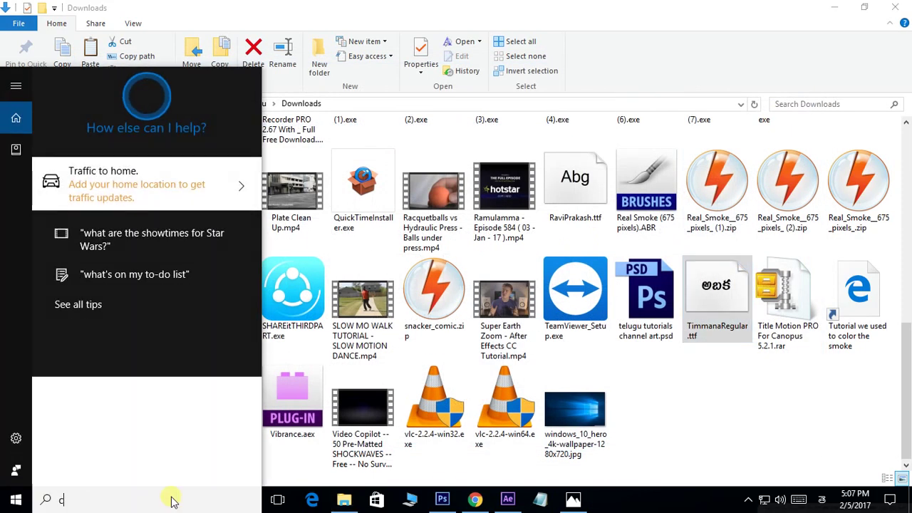
text(on)
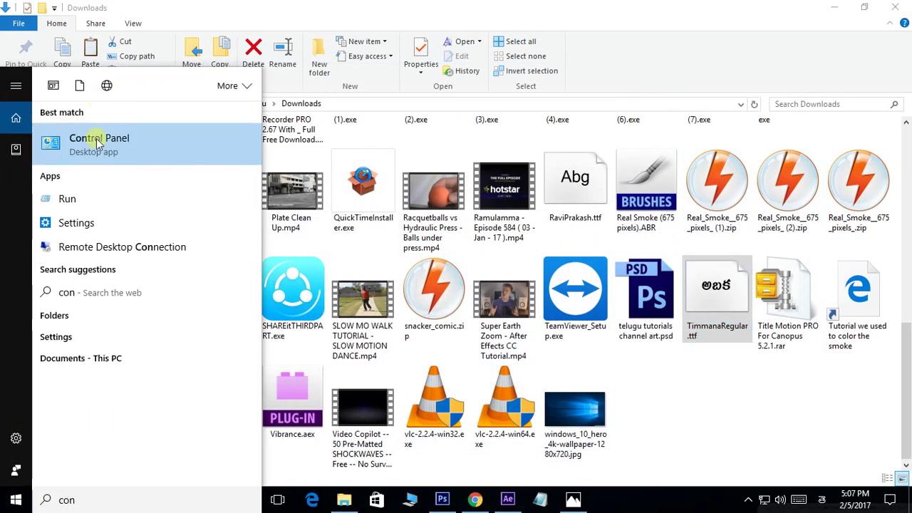
Step: Paste TimmanaRegular.ttf into Control Panel's Fonts folder to install it, then close Fonts
click(99, 143)
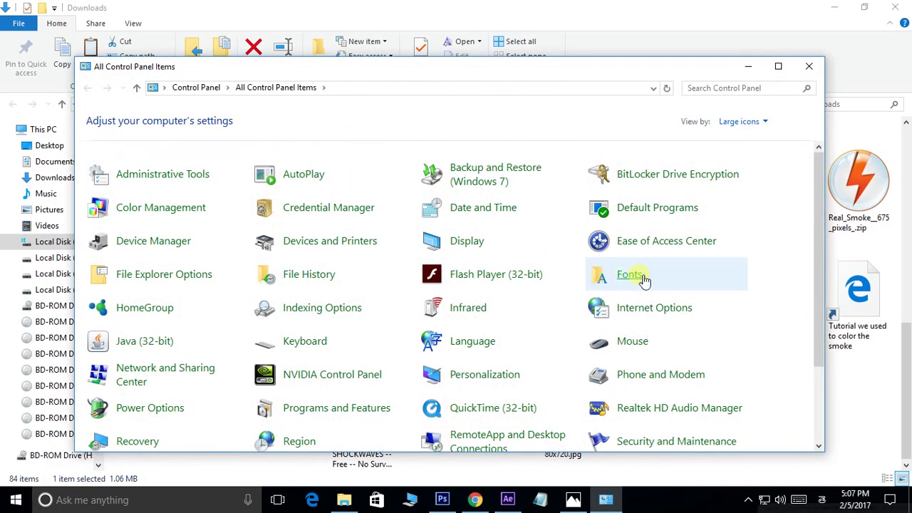
click(646, 283)
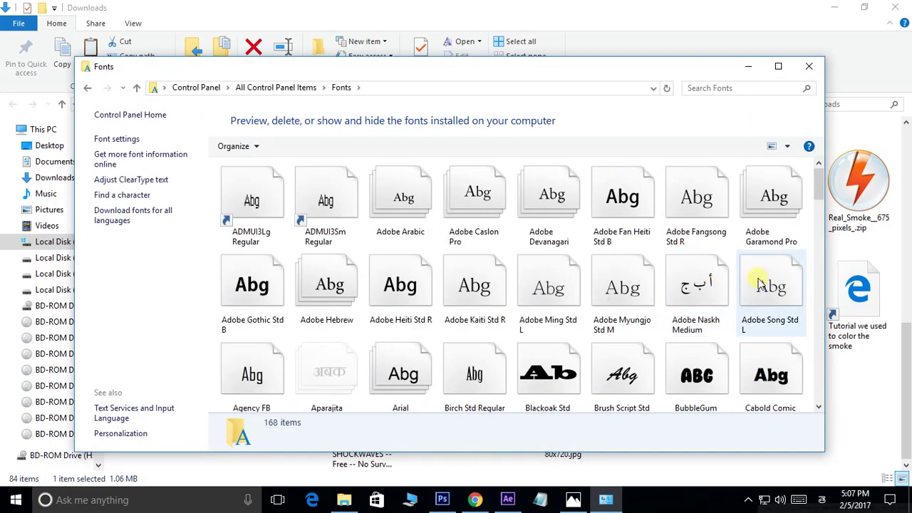
right_click(716, 427)
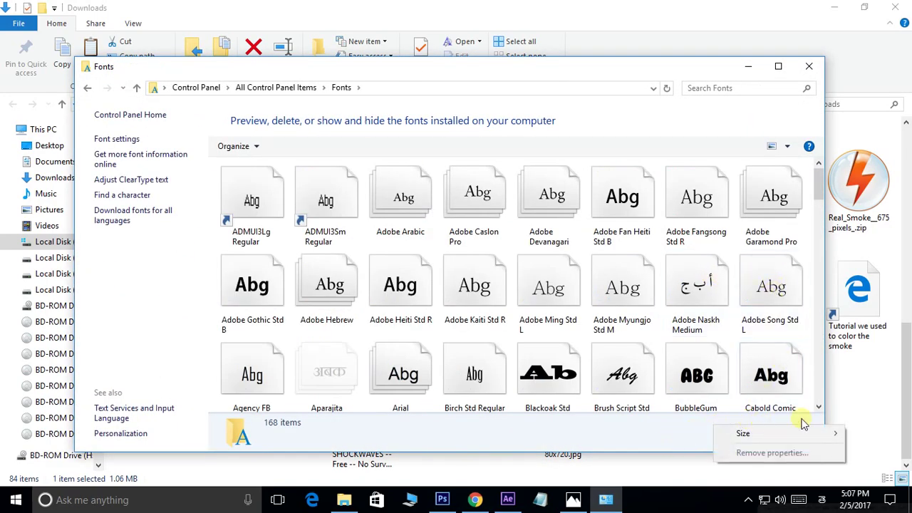
right_click(808, 354)
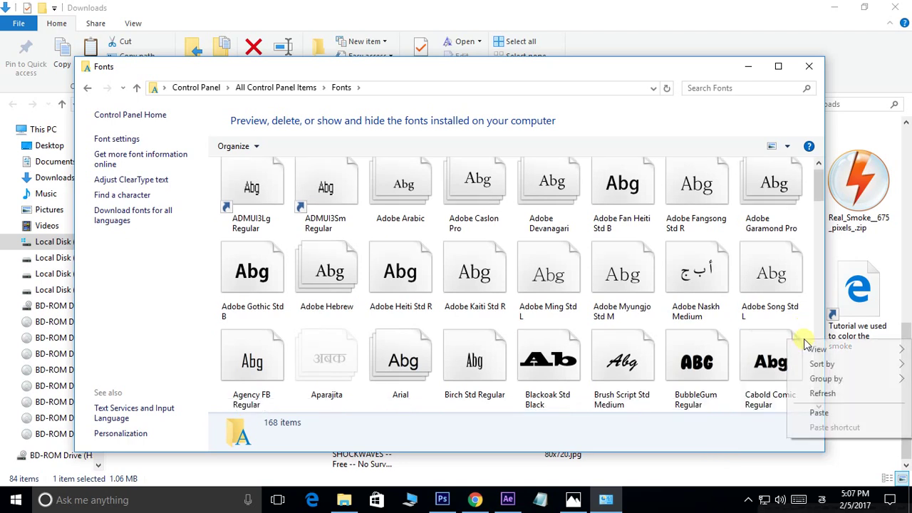
click(819, 414)
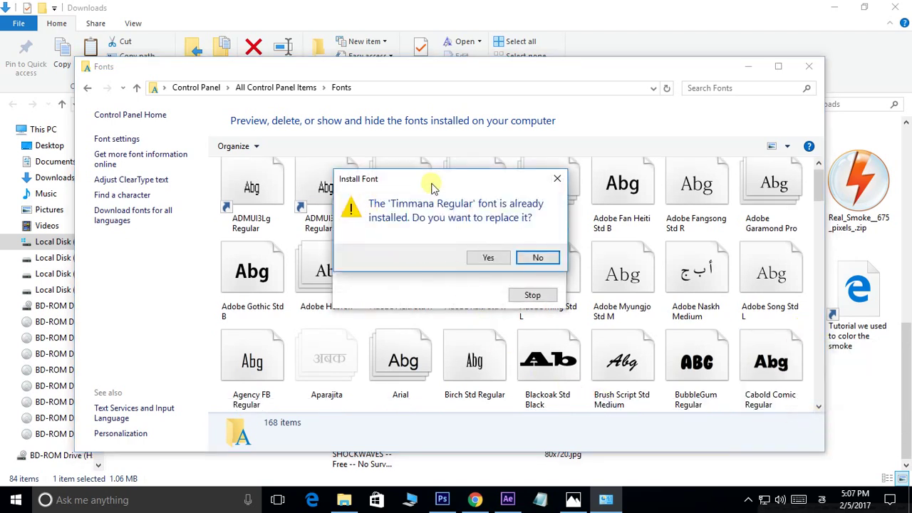
click(542, 259)
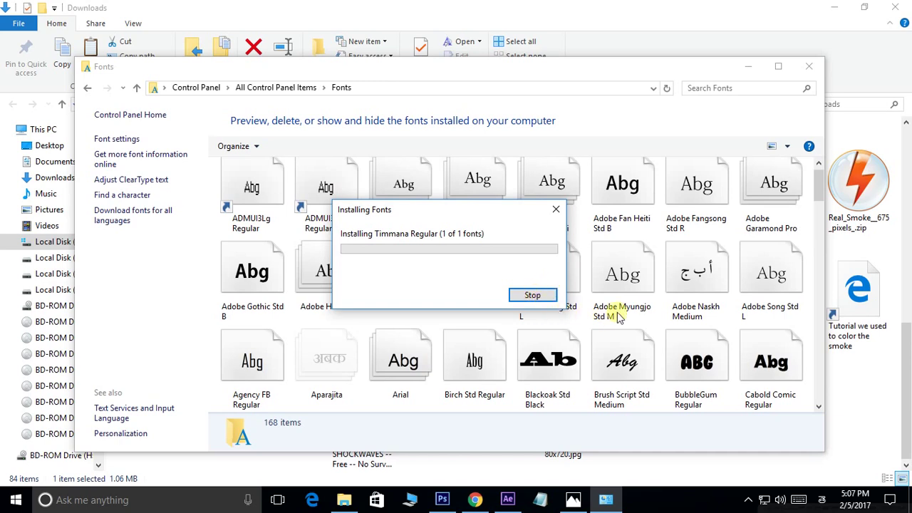
click(809, 66)
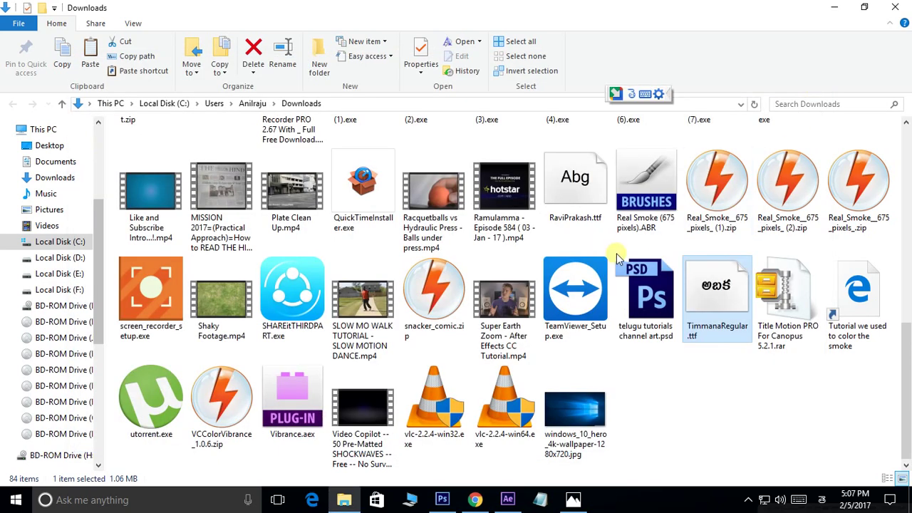
Step: Review the Silicon Andhra font list and Input Tools tab in Chrome, then return to Photoshop
click(474, 499)
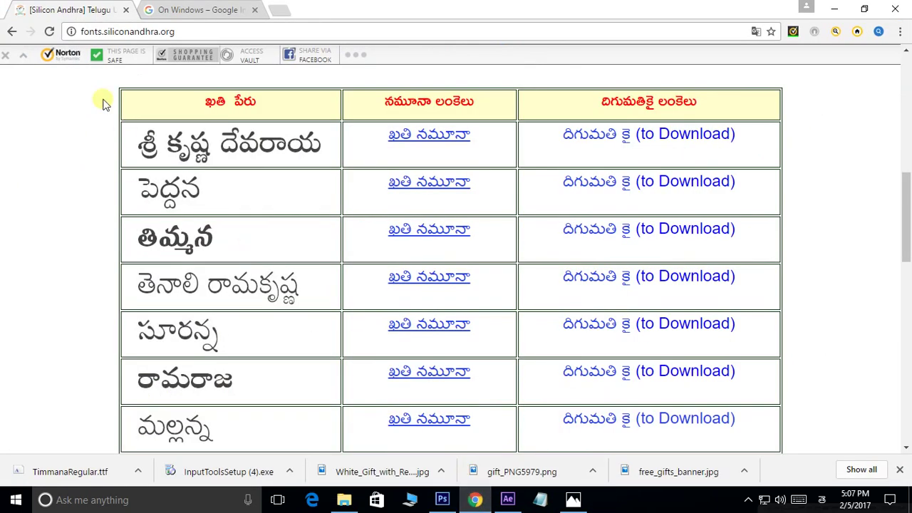
drag(191, 34, 74, 34)
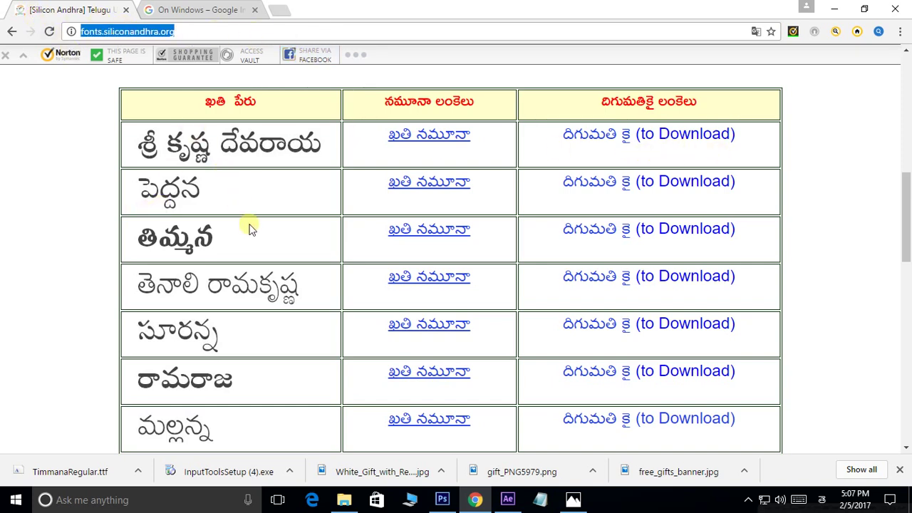
scroll(249, 228, down, 4)
scroll(259, 248, down, 3)
scroll(292, 163, down, 1)
scroll(299, 175, up, 4)
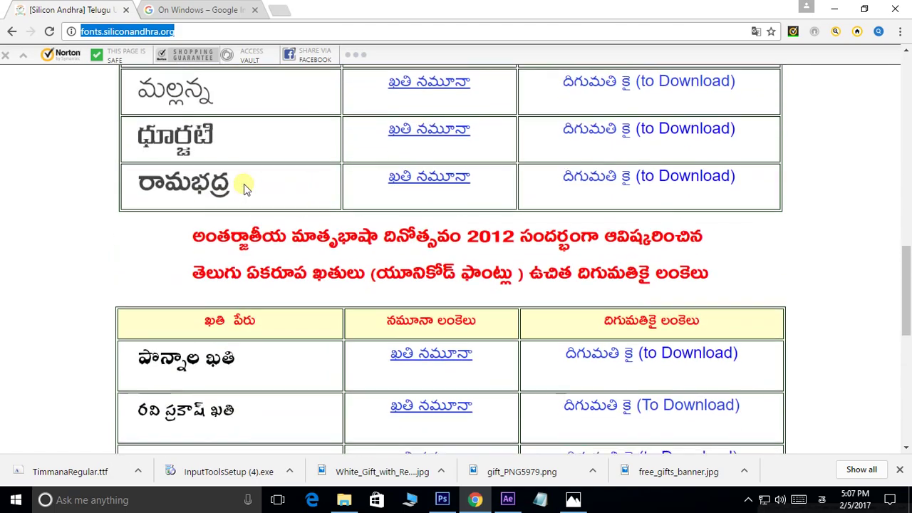
scroll(244, 183, up, 1)
scroll(204, 198, up, 7)
scroll(196, 203, up, 4)
scroll(189, 207, up, 2)
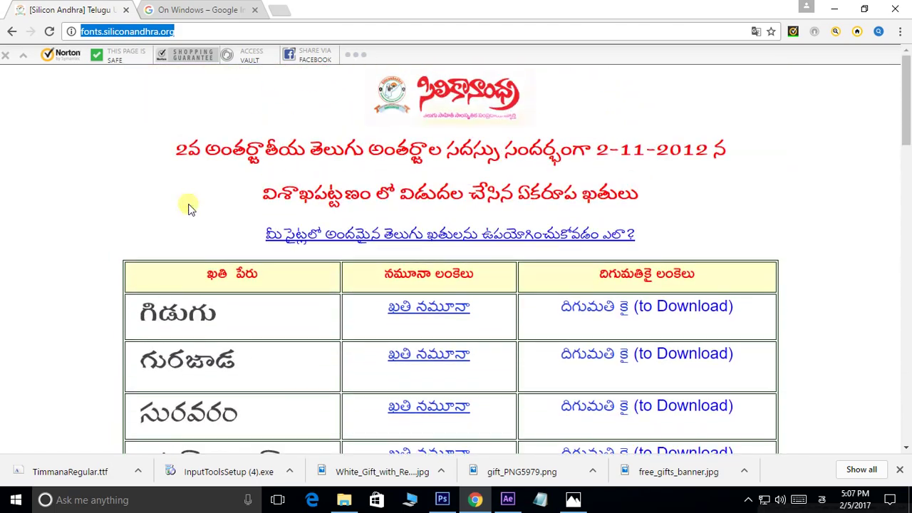
key(ctrl+Tab)
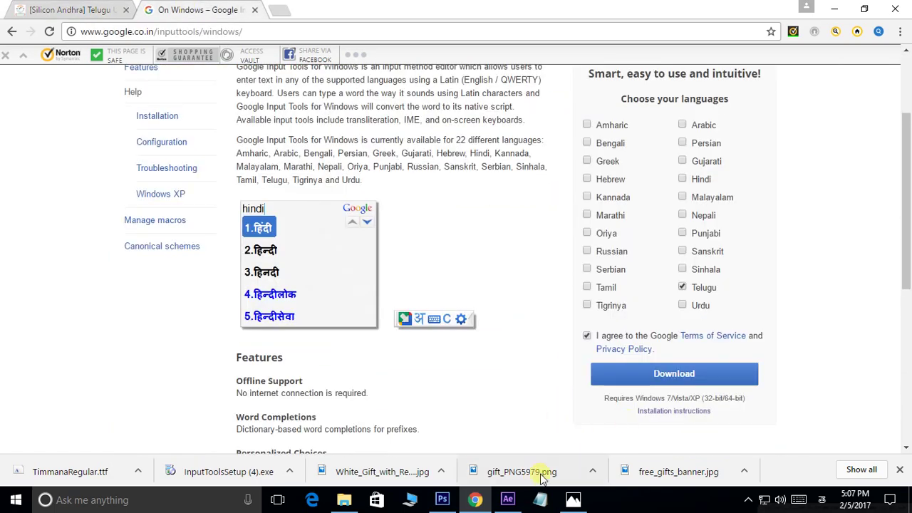
click(442, 500)
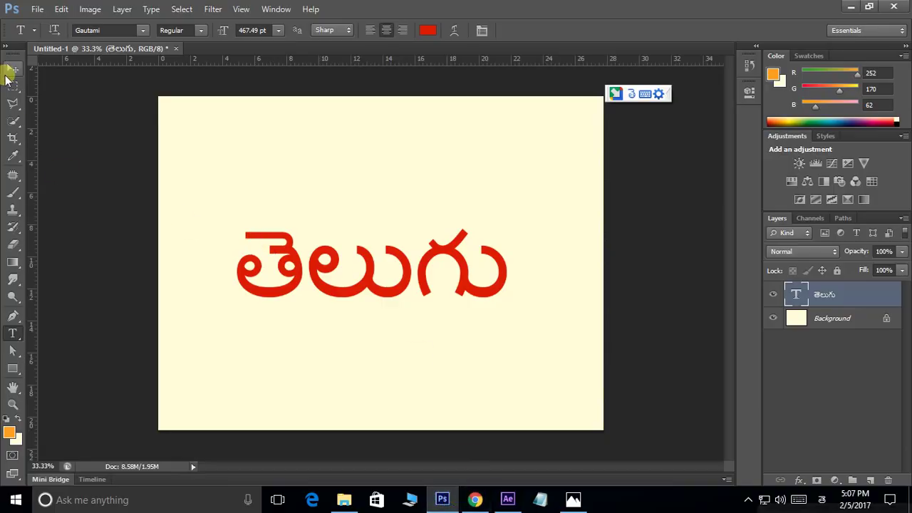
Step: Try a Drop Shadow layer style with distance 21 on the Telugu text, then close it
click(13, 68)
right_click(307, 281)
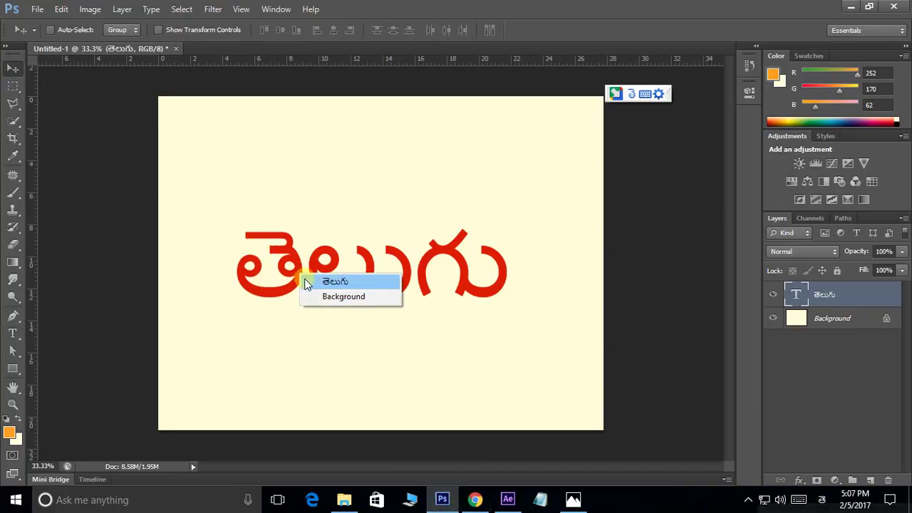
click(317, 279)
click(799, 481)
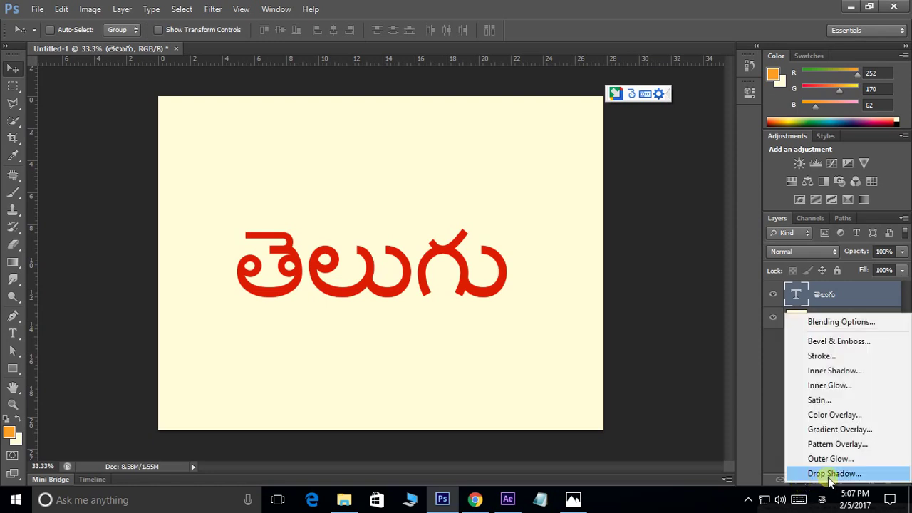
click(812, 473)
drag(602, 155, 681, 137)
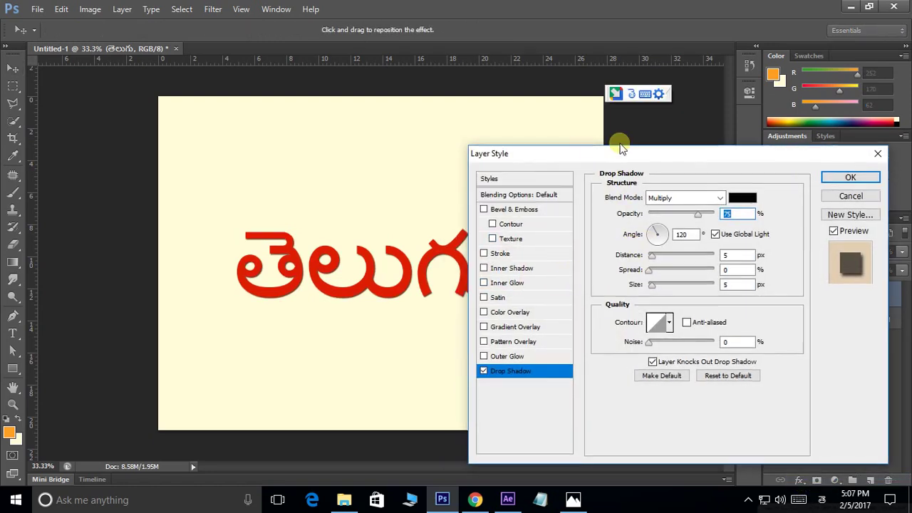
drag(709, 241, 751, 235)
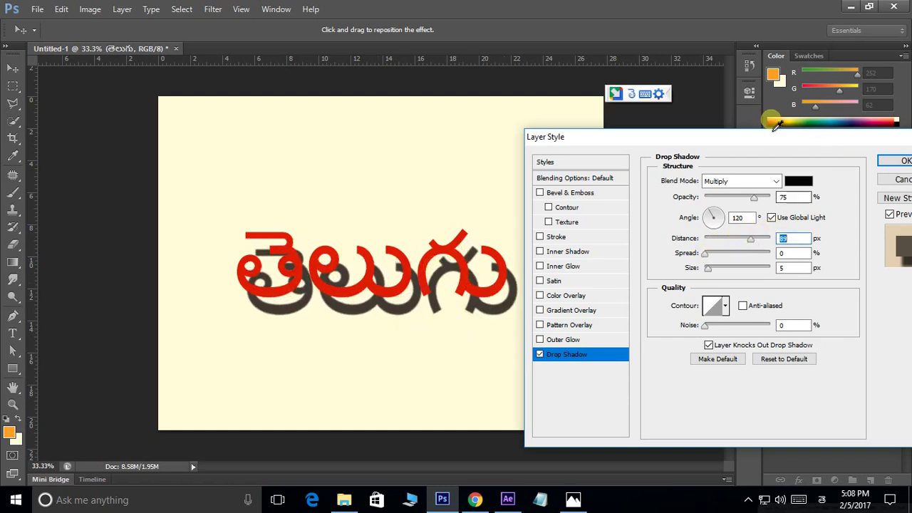
click(899, 160)
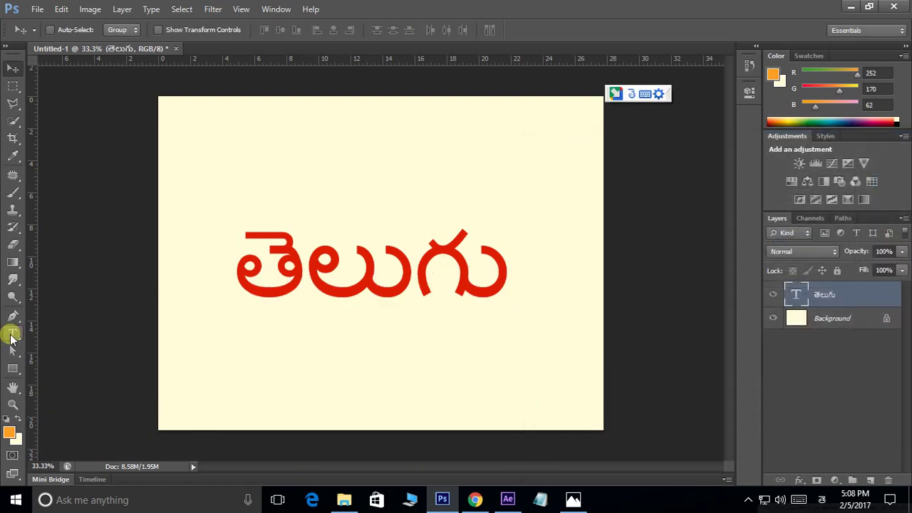
Step: Select and copy the whole తెలుగు word, then switch to After Effects
click(12, 333)
drag(250, 287, 525, 285)
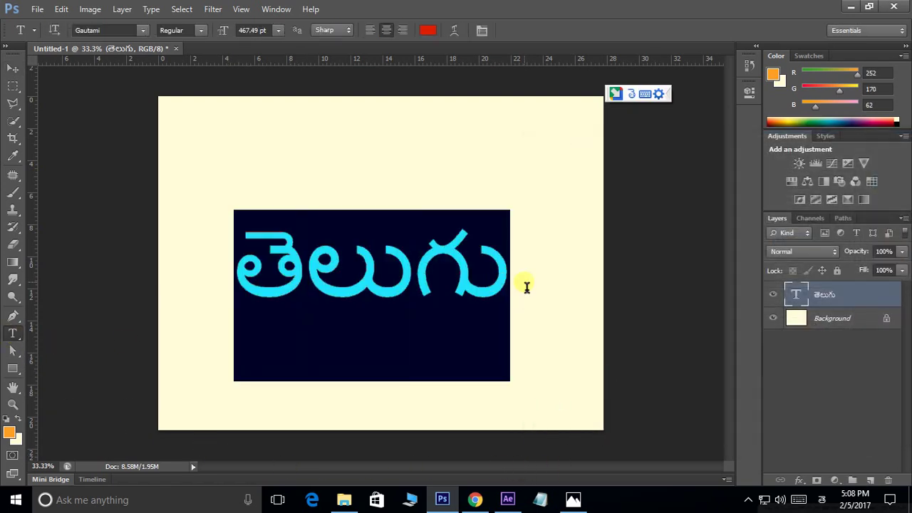
right_click(468, 280)
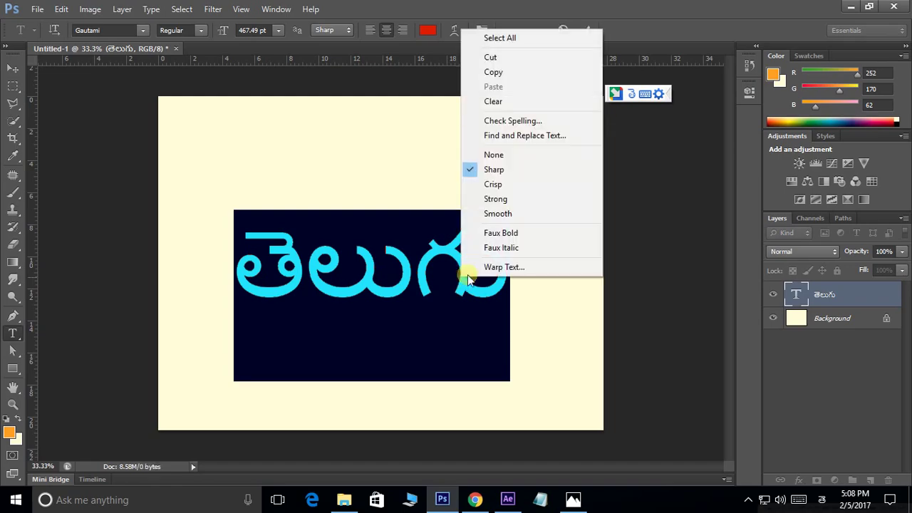
click(491, 72)
click(505, 500)
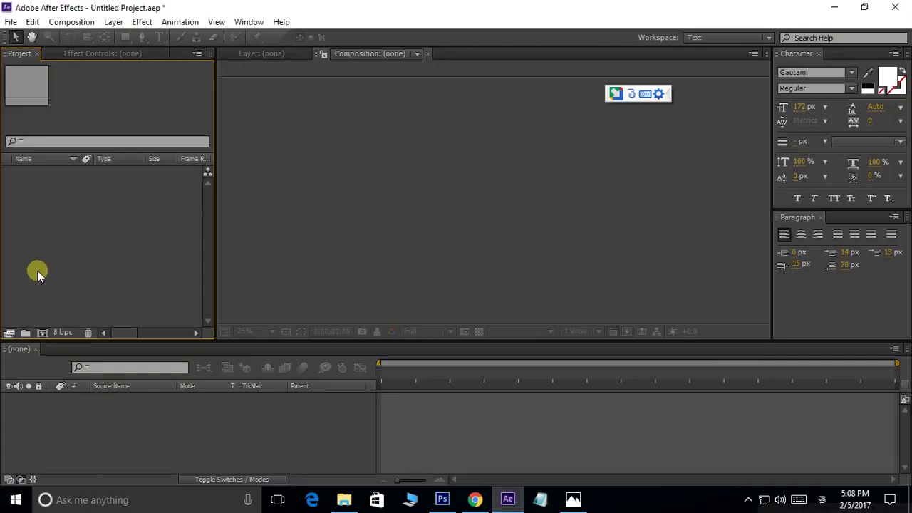
click(40, 333)
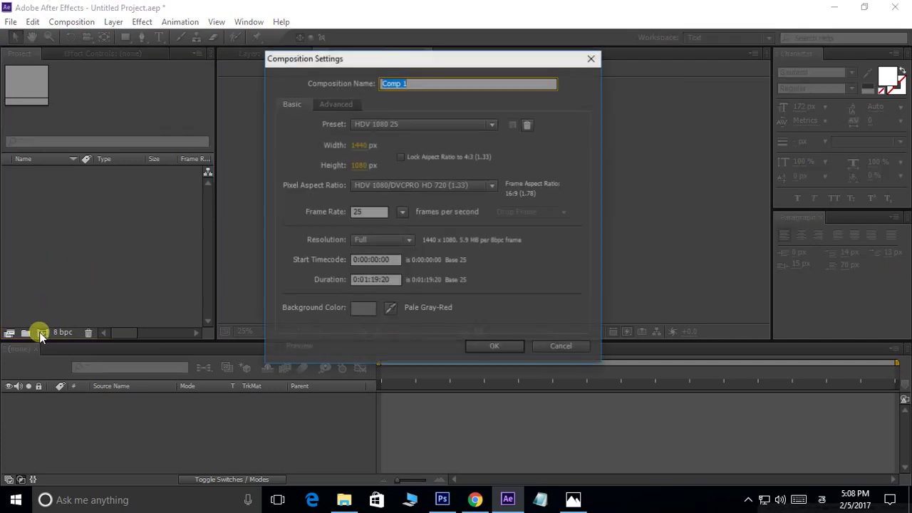
click(493, 347)
scroll(516, 200, down, 1)
scroll(516, 200, up, 1)
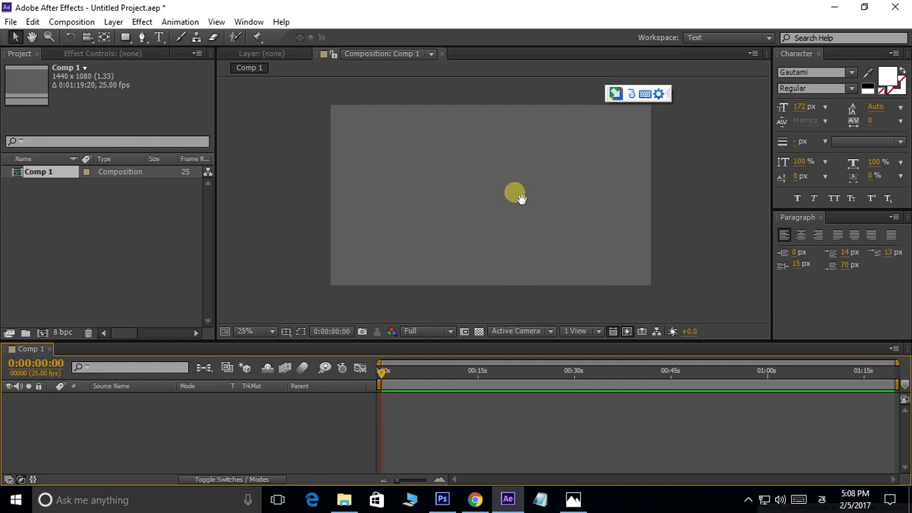
mouse_move(519, 196)
mouse_down()
mouse_move(513, 216)
mouse_move(501, 203)
mouse_up()
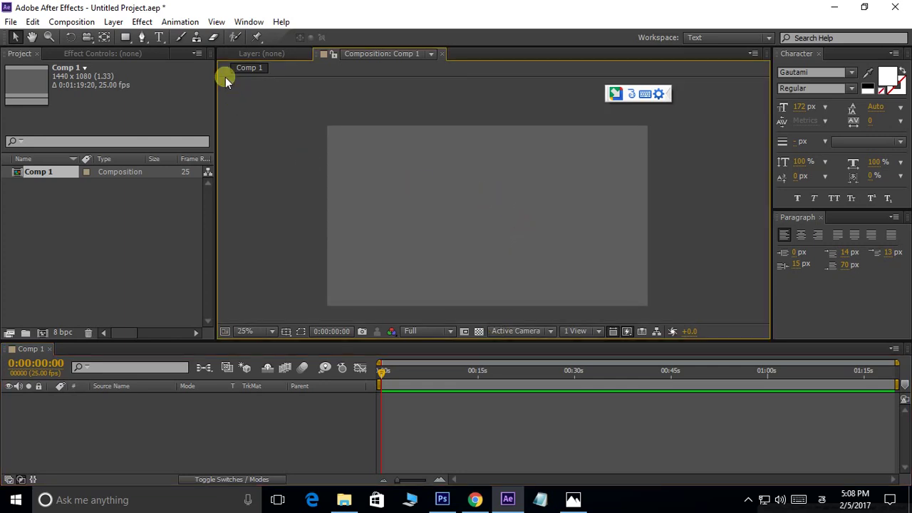
Step: Paste the Telugu word తెలుగు as a new text layer and move it near the comp centre
click(161, 37)
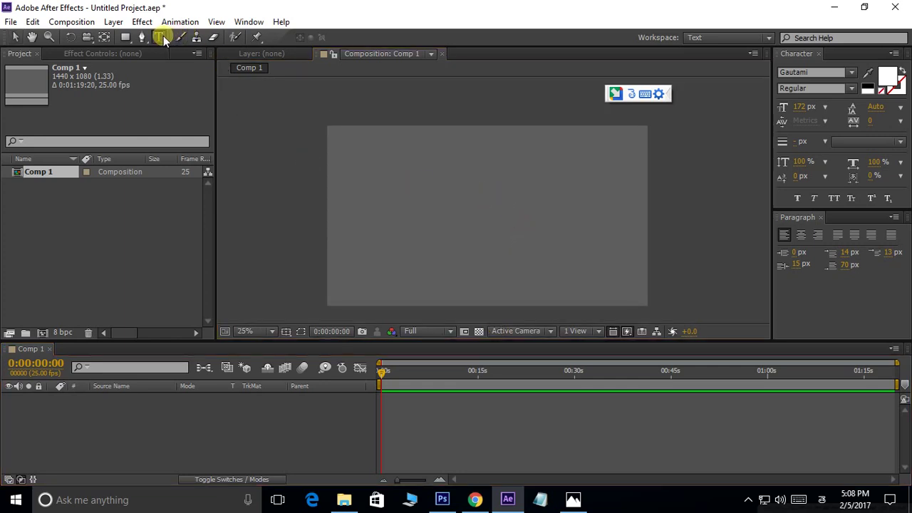
click(391, 207)
right_click(393, 205)
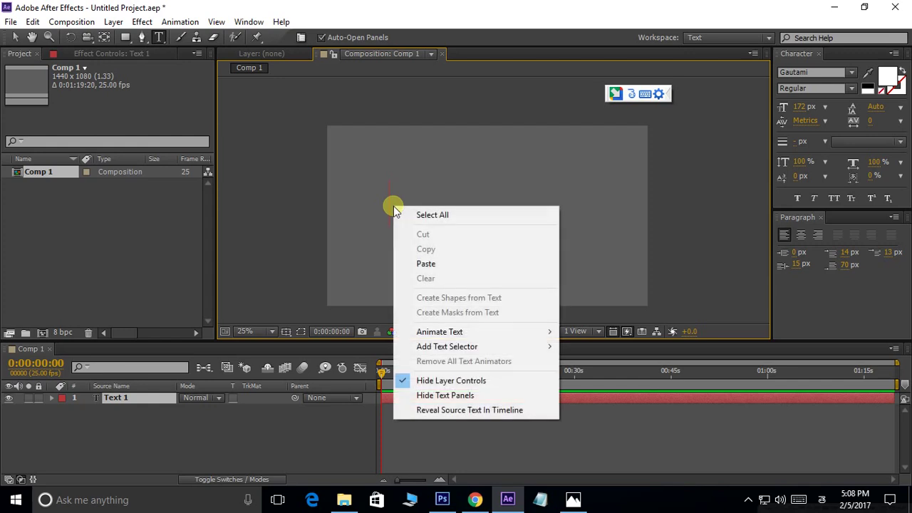
click(430, 265)
click(17, 37)
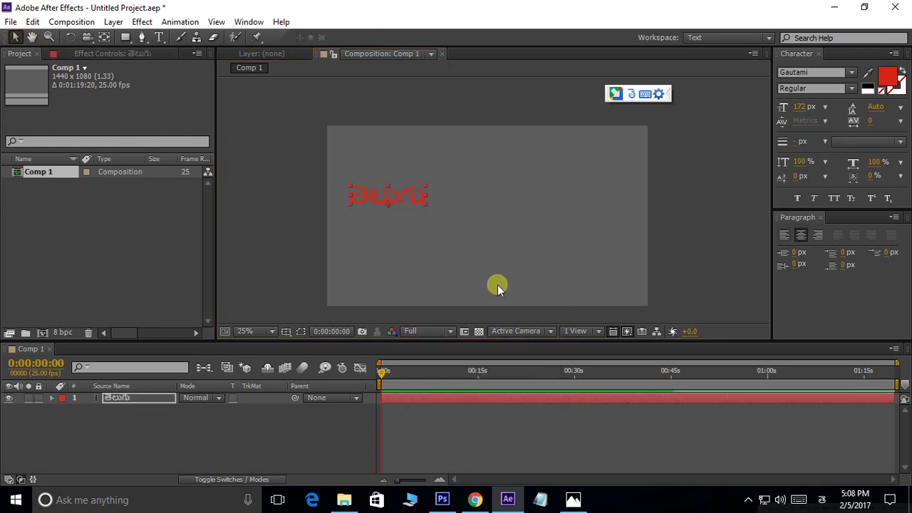
drag(411, 195, 478, 206)
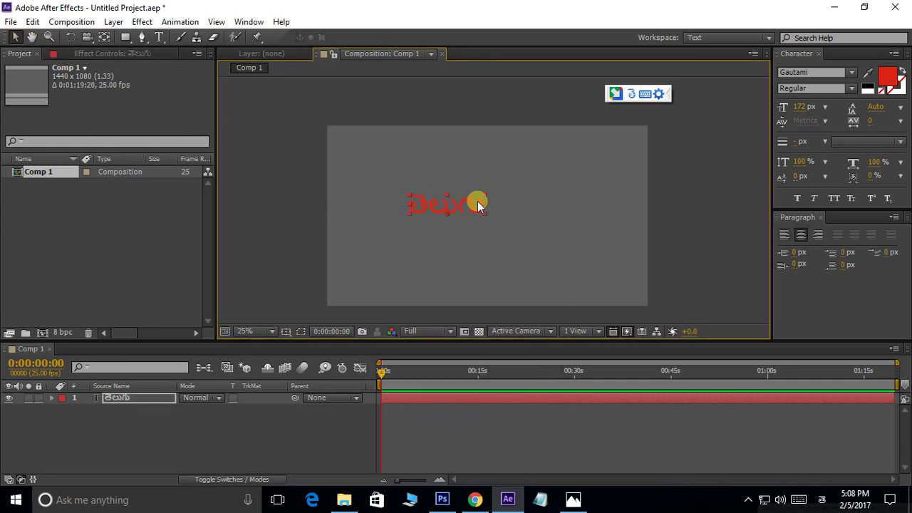
Step: Centre the తెలుగు text horizontally and vertically with the Align panel, then close it
click(248, 23)
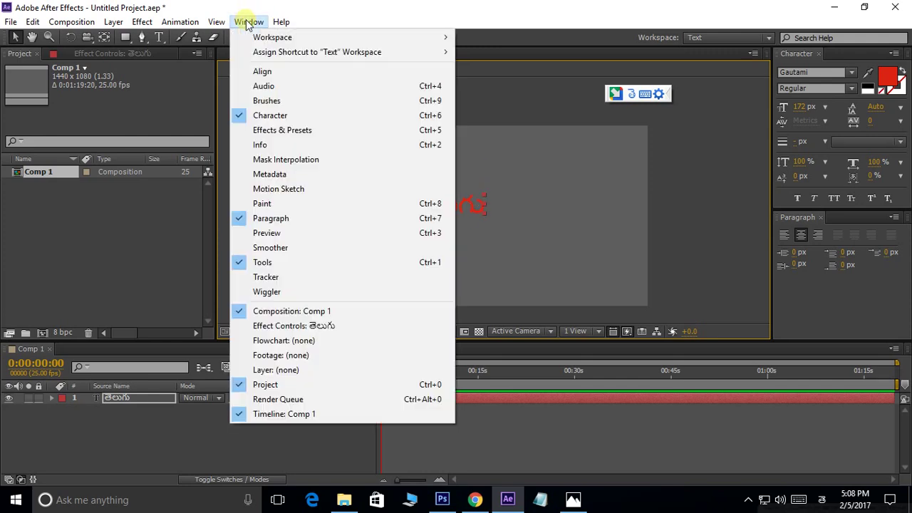
click(263, 72)
click(807, 84)
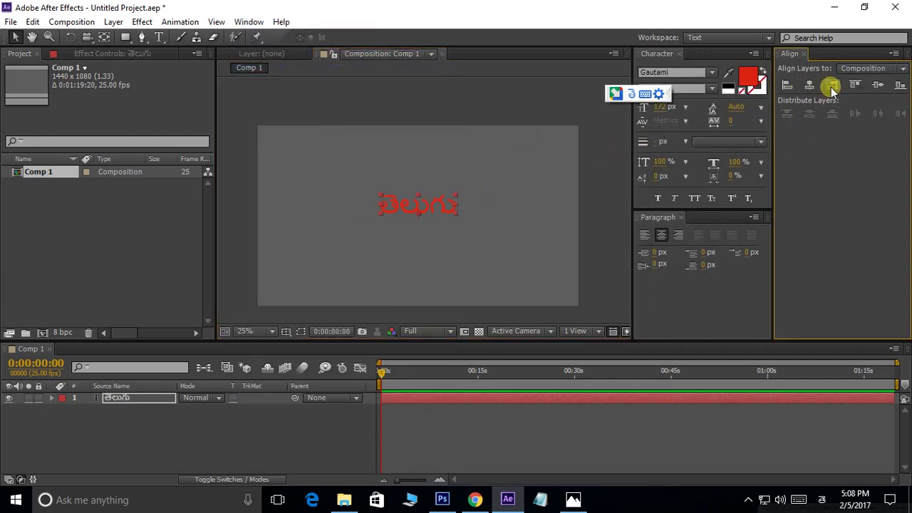
click(878, 84)
click(895, 54)
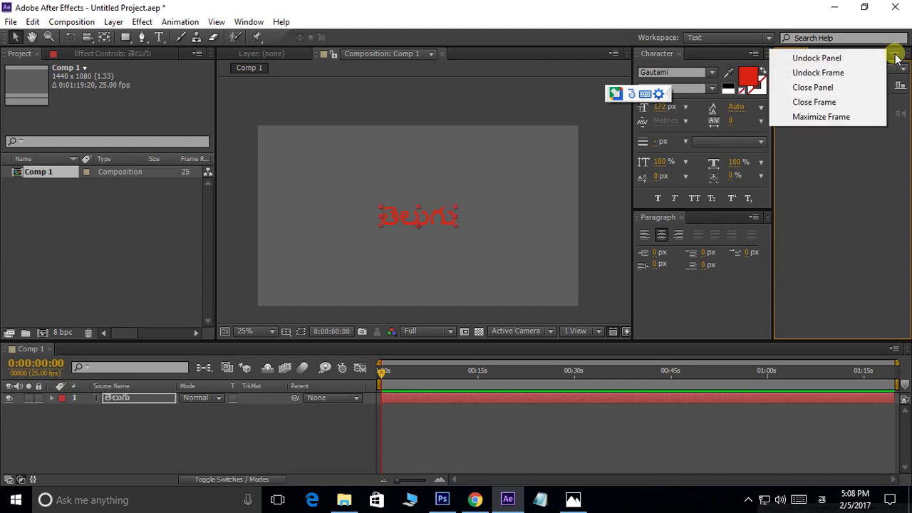
click(799, 87)
Step: Scale the తెలుగు text up by dragging its corner handle
key(period)
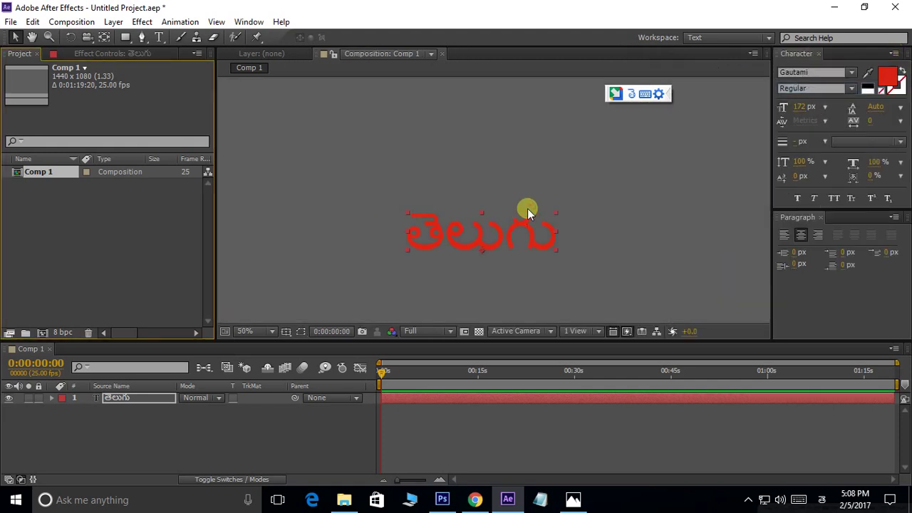
drag(555, 213, 630, 185)
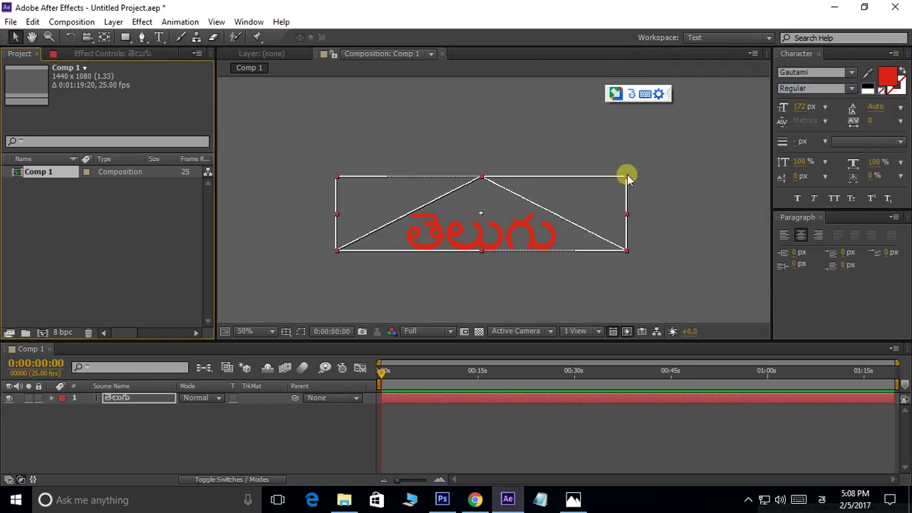
key(comma)
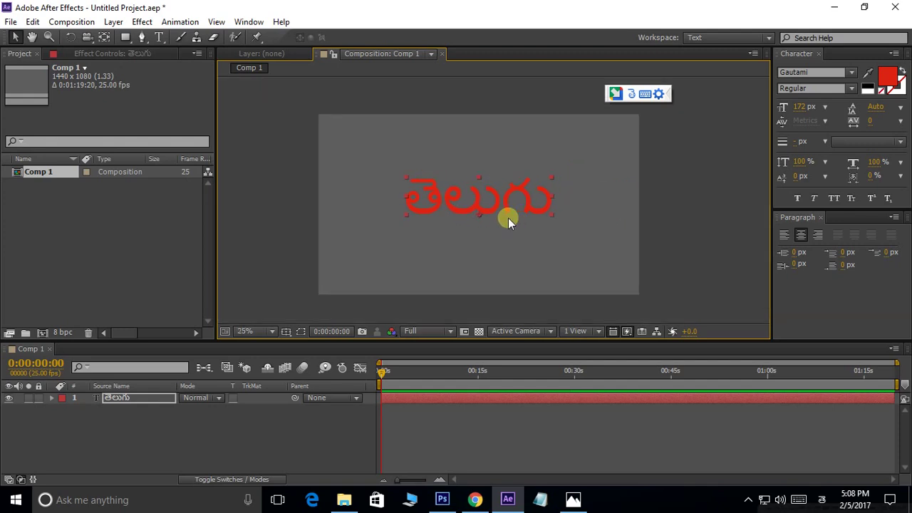
Step: Change the text fill colour from red to white (FFFFFF)
click(886, 80)
drag(306, 235, 169, 188)
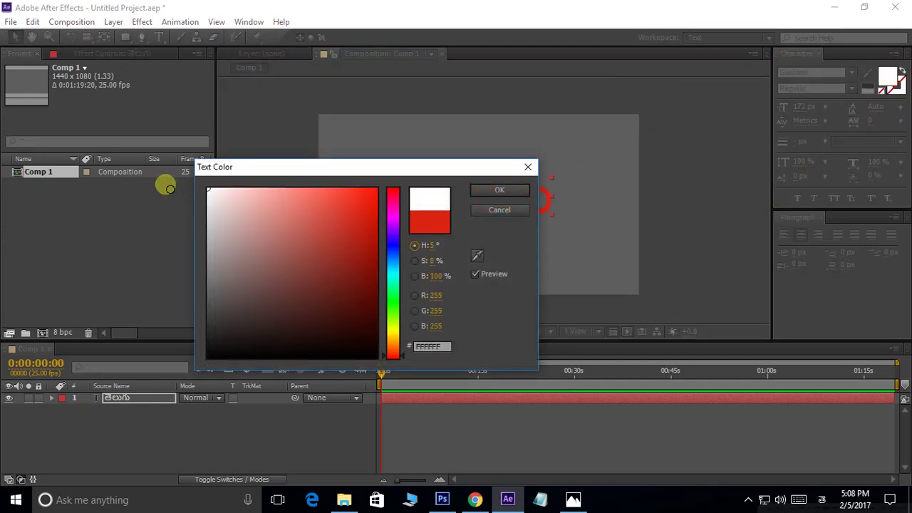
click(499, 190)
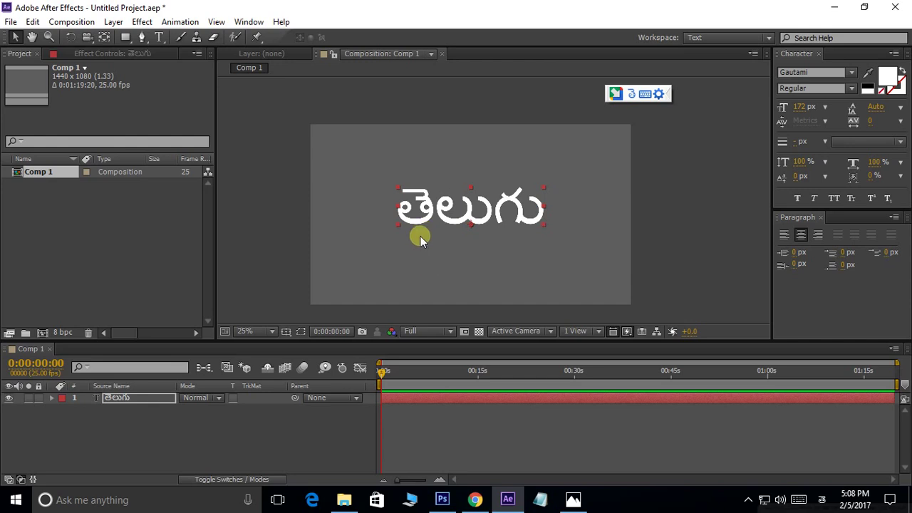
Step: Show the Effects & Presets panel from the Window menu
click(142, 23)
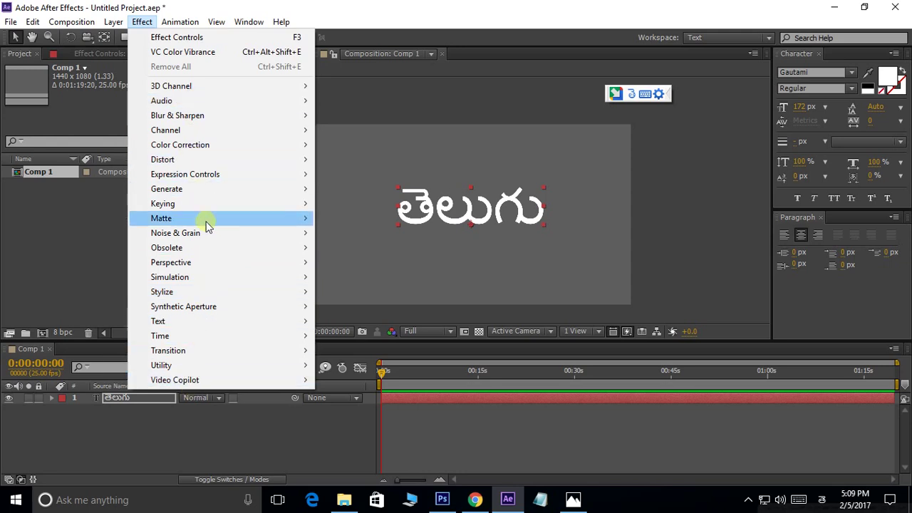
mouse_move(164, 325)
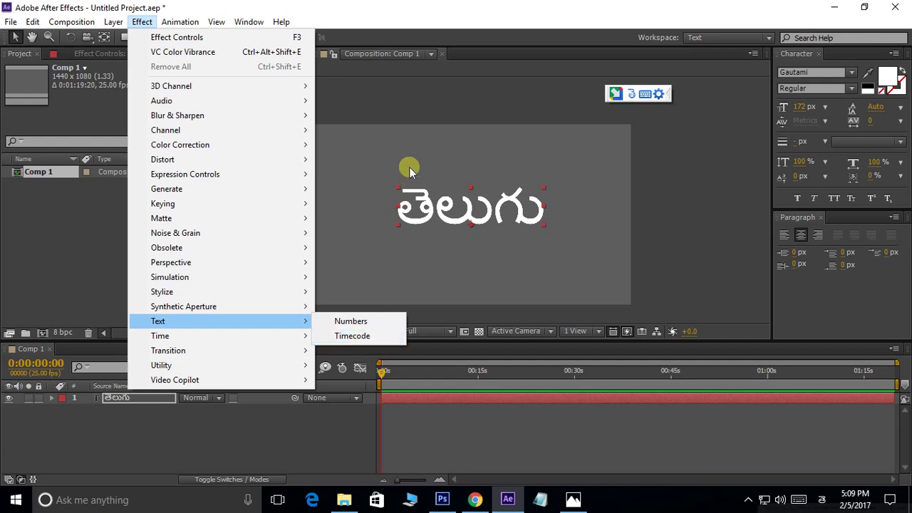
click(403, 7)
click(244, 22)
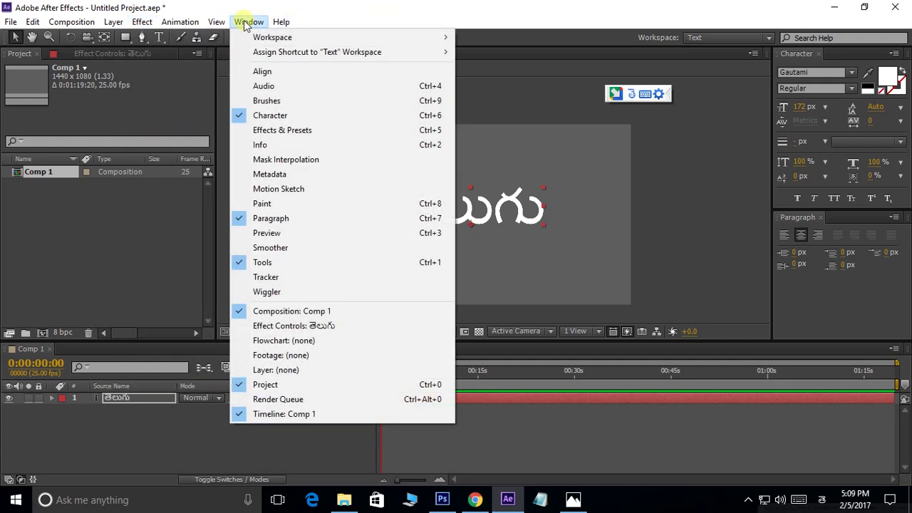
click(290, 131)
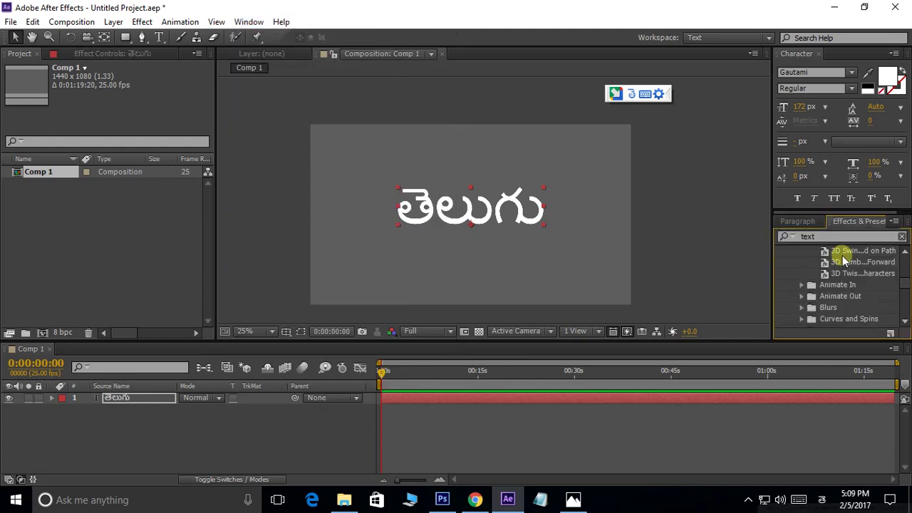
Step: Search Effects & Presets for 'text', switching keyboard input to English
click(792, 237)
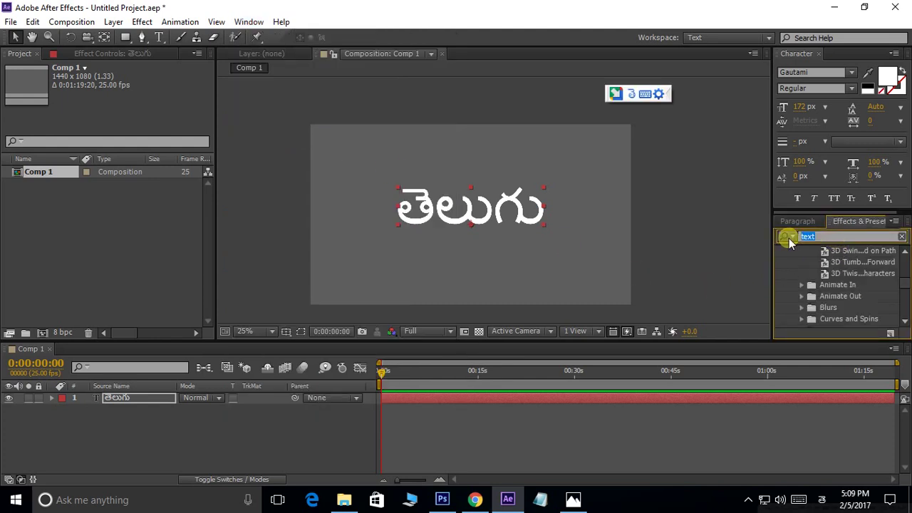
text(text)
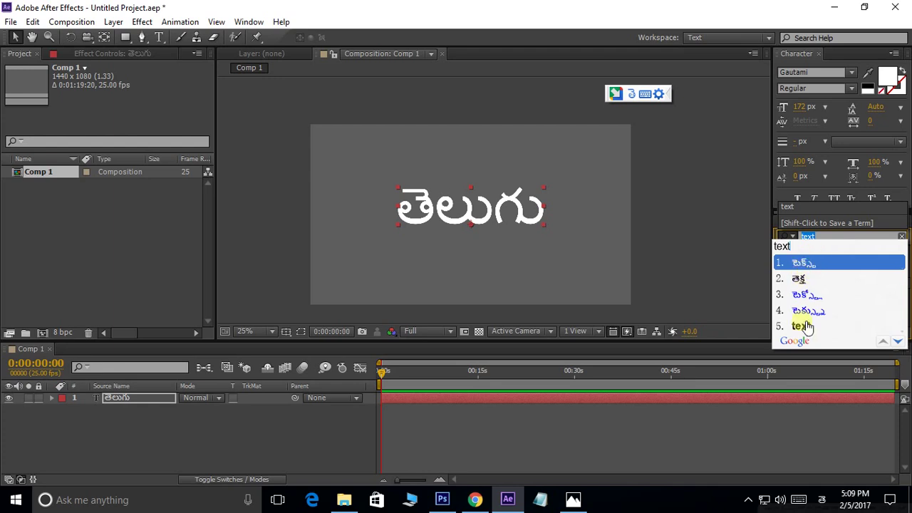
click(823, 502)
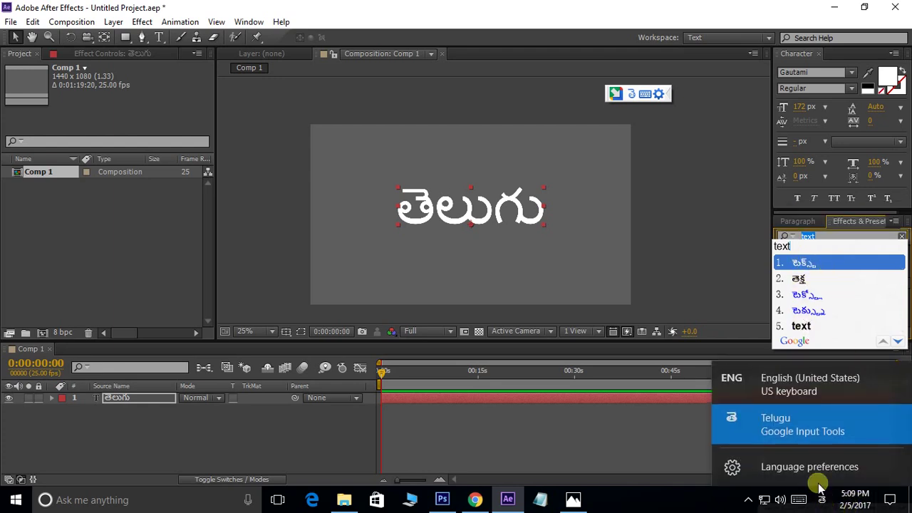
click(781, 383)
text(tex)
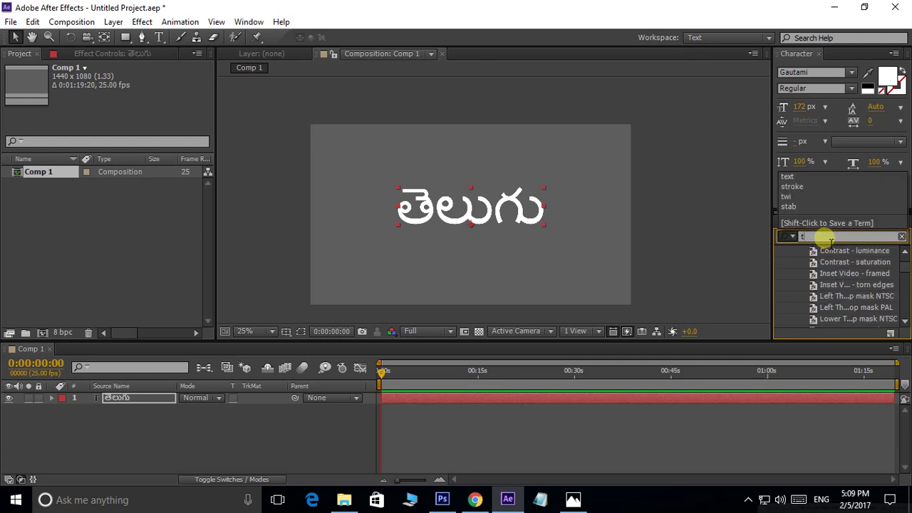
key(Return)
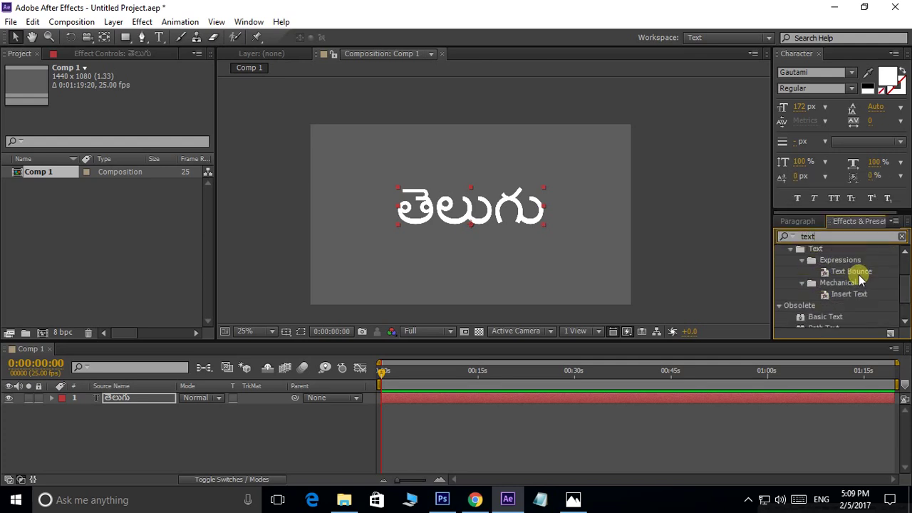
Step: Expand Animation Presets > Text > 3D Text and widen the panel to read preset names
scroll(847, 292, up, 2)
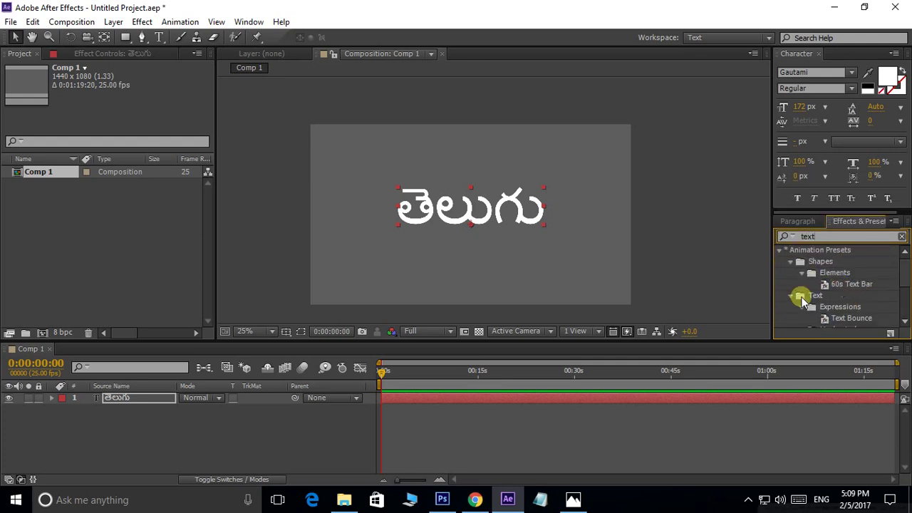
click(787, 263)
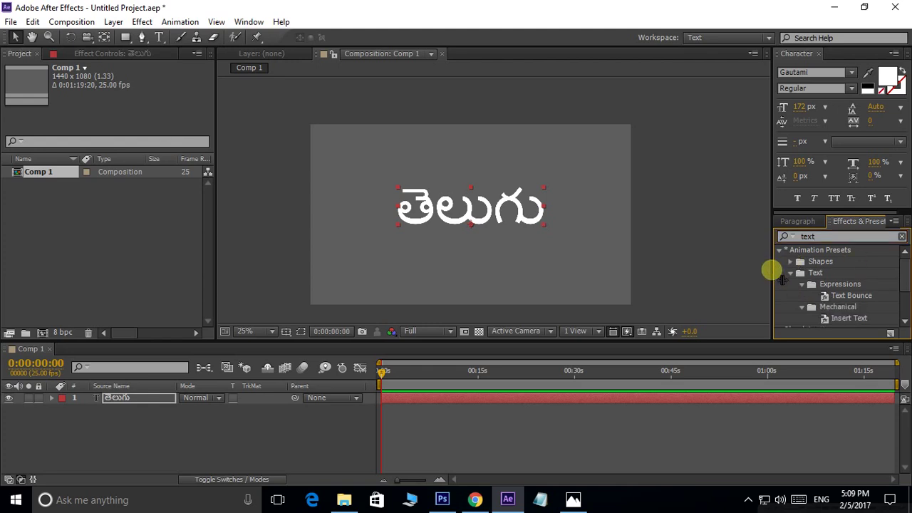
click(790, 274)
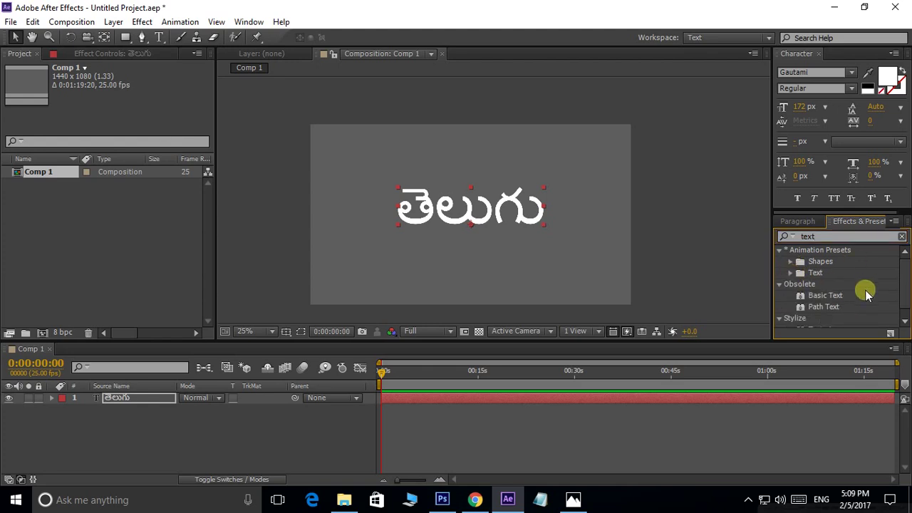
click(790, 274)
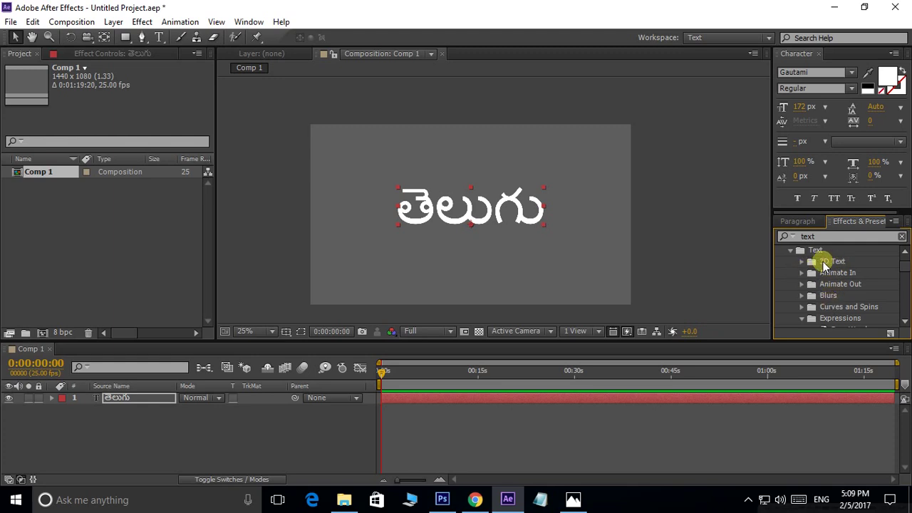
click(802, 261)
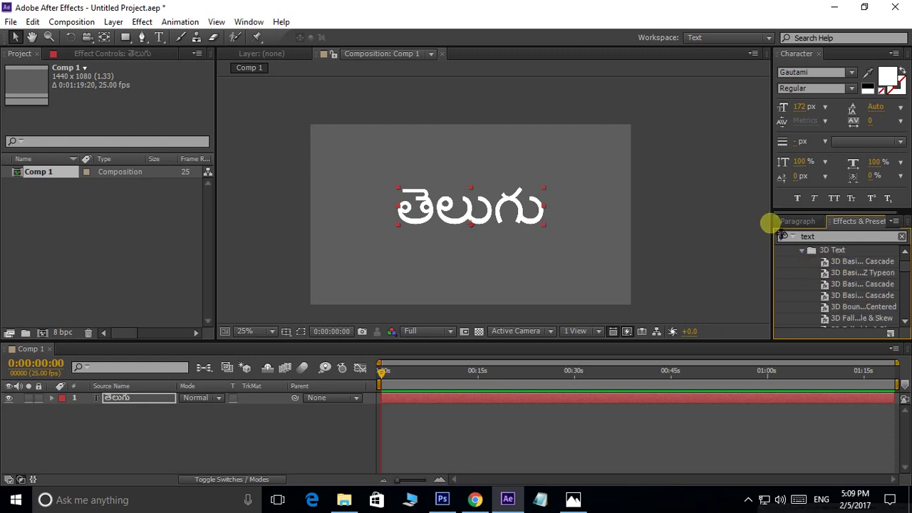
drag(775, 230, 699, 208)
mouse_move(901, 265)
mouse_down()
mouse_move(907, 280)
mouse_move(906, 263)
mouse_up()
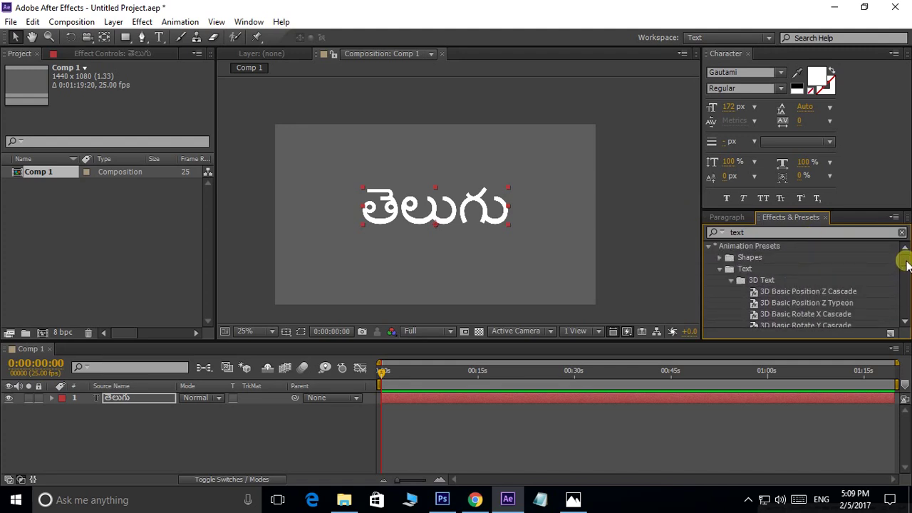
Step: Drag the 3D Basic Position Z Cascade preset onto the తెలుగు layer and preview it
click(770, 292)
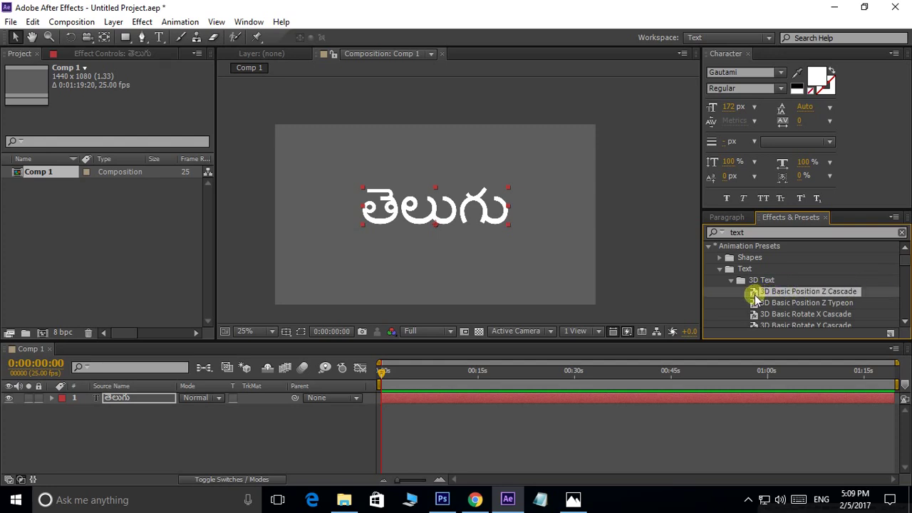
drag(755, 298, 464, 209)
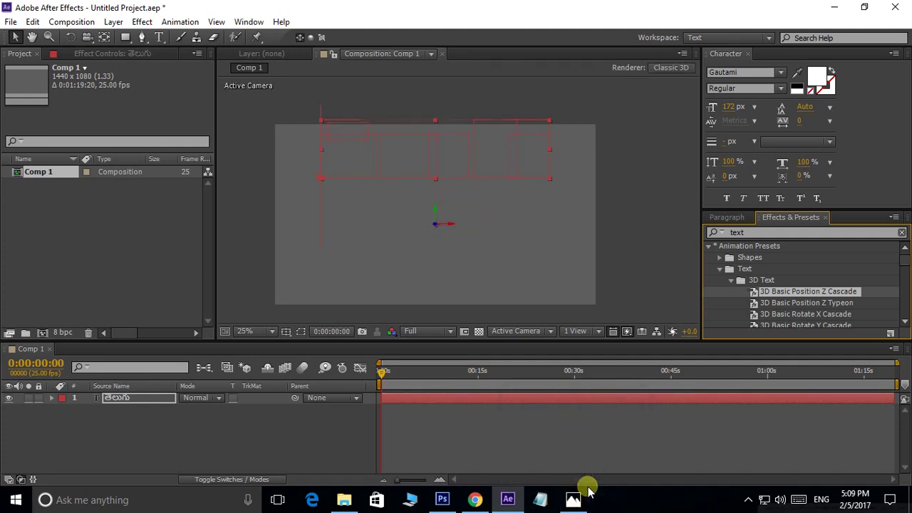
key(space)
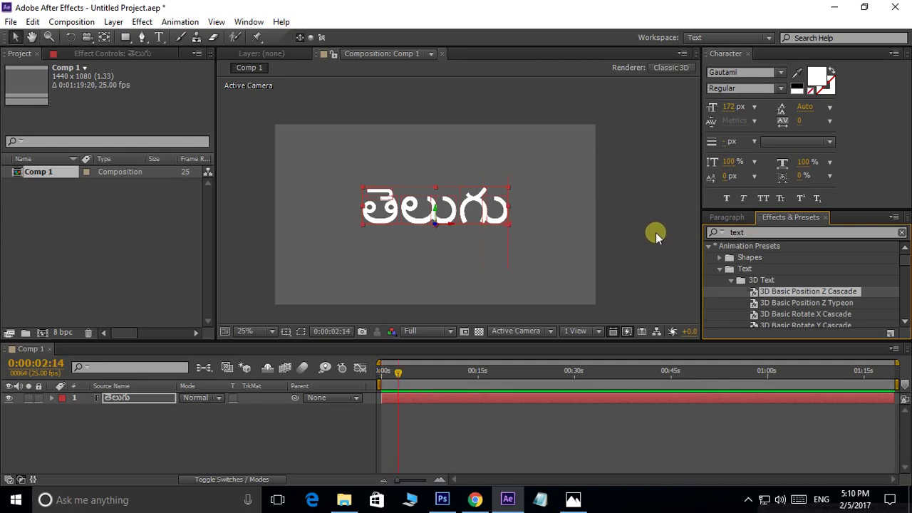
key(space)
scroll(848, 271, down, 3)
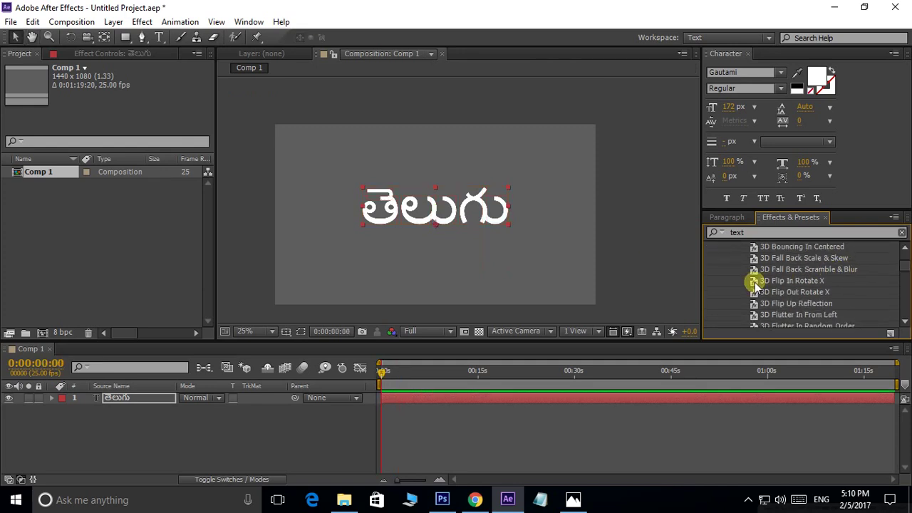
Step: Apply the 3D Flip In Rotate X preset to the text and preview it from the start
drag(755, 283, 495, 214)
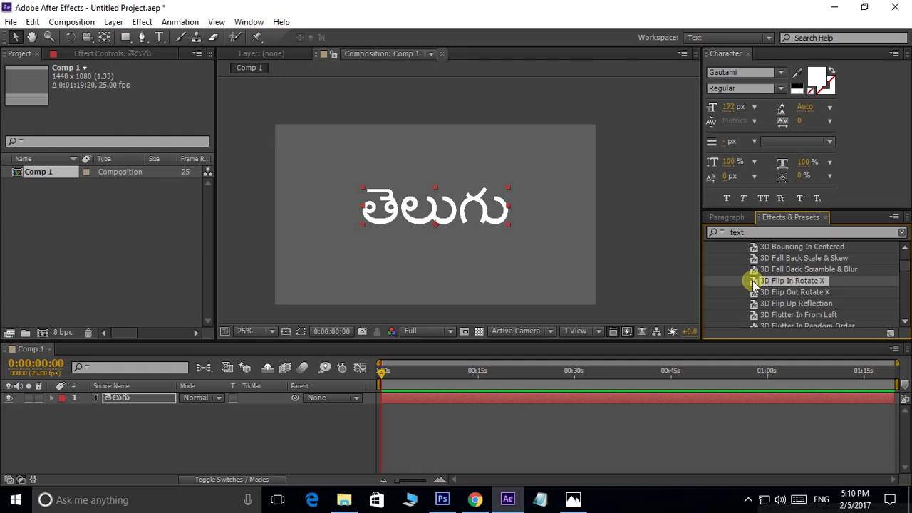
click(653, 236)
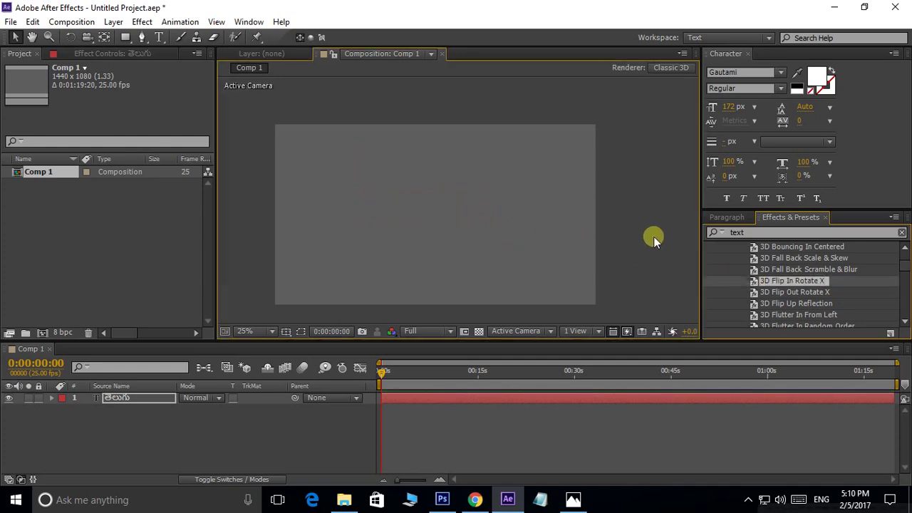
key(space)
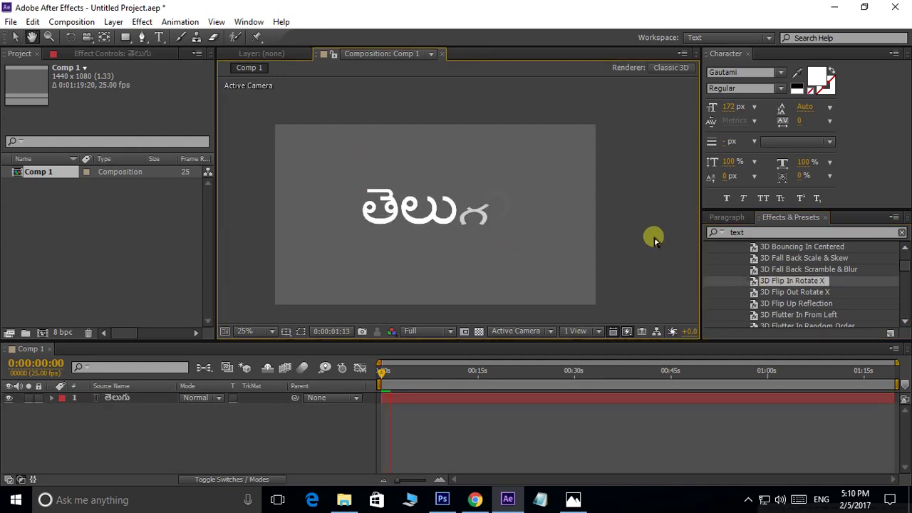
scroll(432, 234, up, 2)
drag(432, 235, 502, 219)
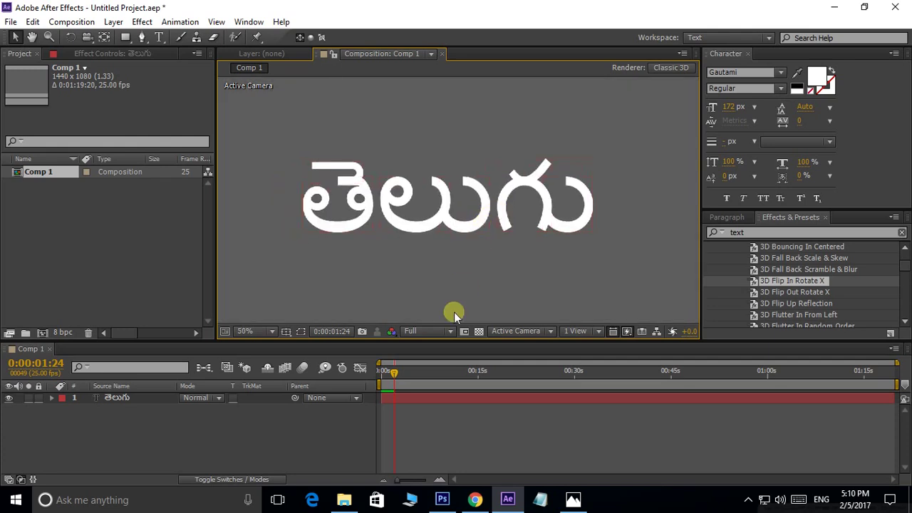
drag(396, 372, 360, 377)
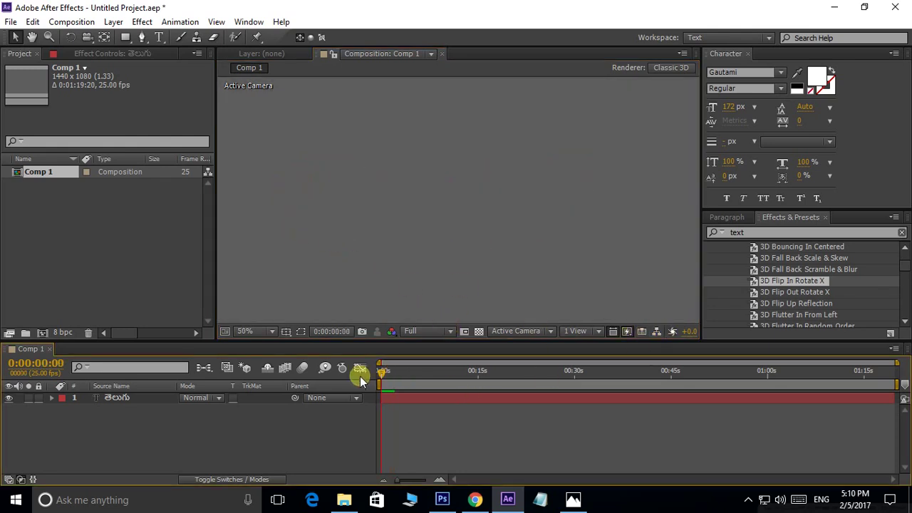
key(space)
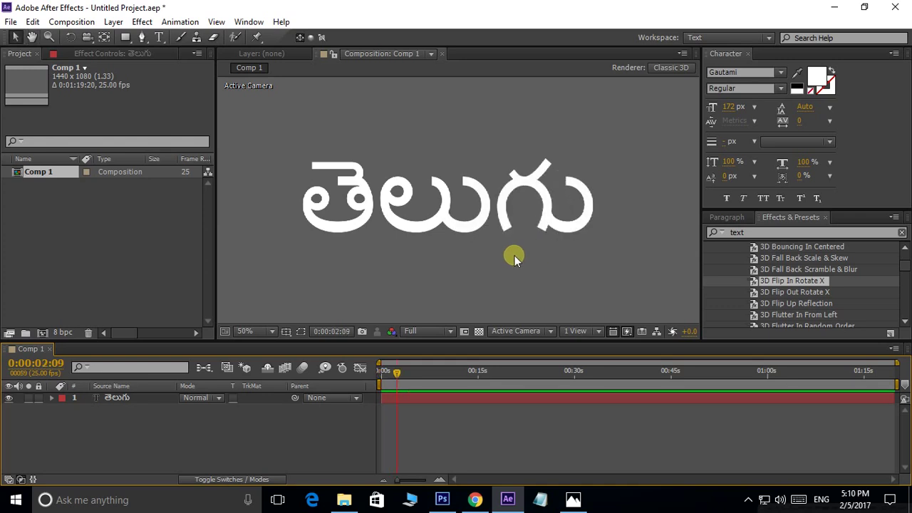
Step: Select the తెలుగు layer and reveal its keyframed Range Selector 1 Offset with U
click(132, 399)
click(132, 398)
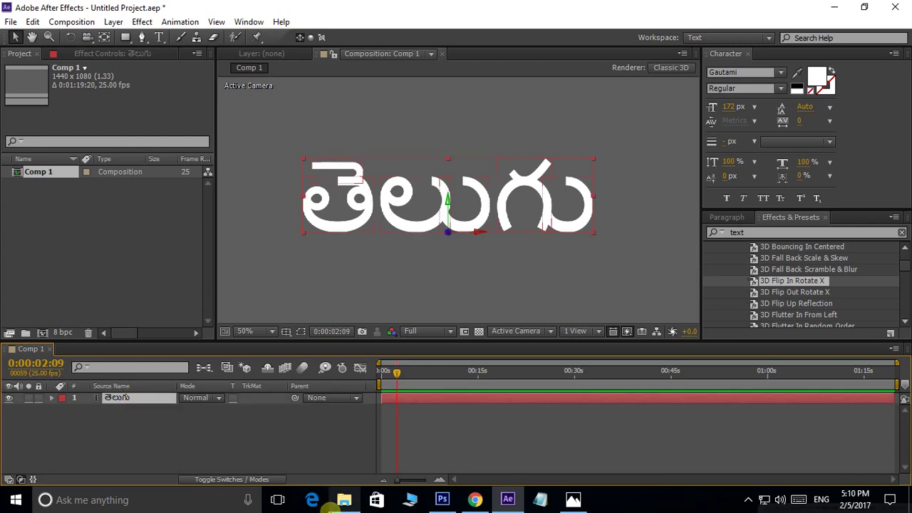
key(u)
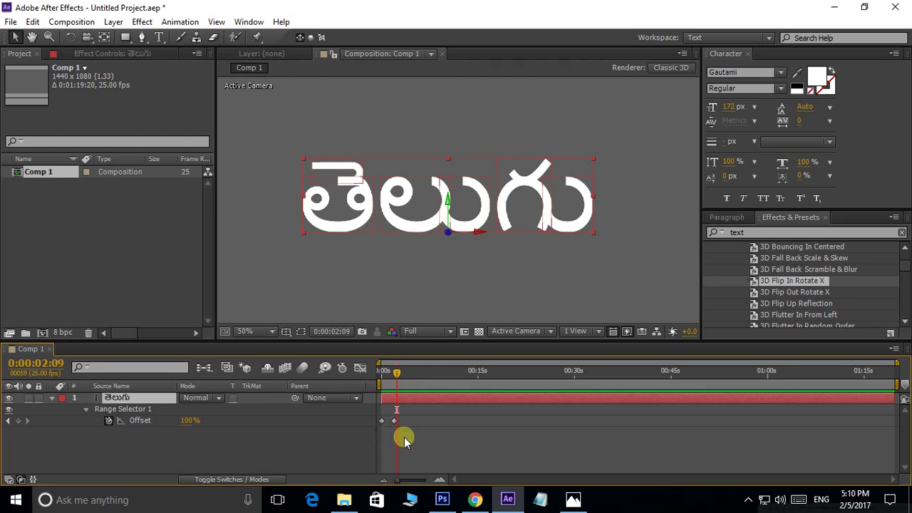
Step: Move the Offset end keyframe to 0:15 to preview a slower flip, then move it back
drag(396, 422, 476, 424)
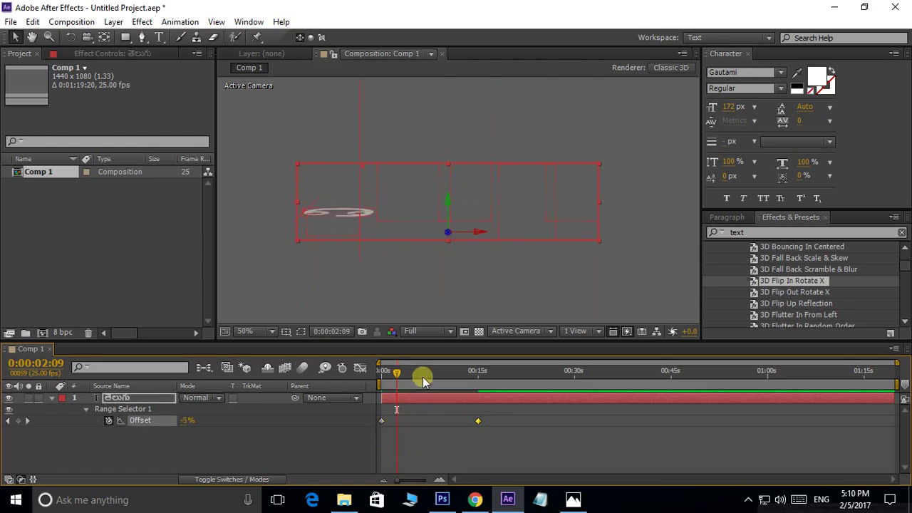
drag(401, 372, 381, 372)
click(477, 451)
key(space)
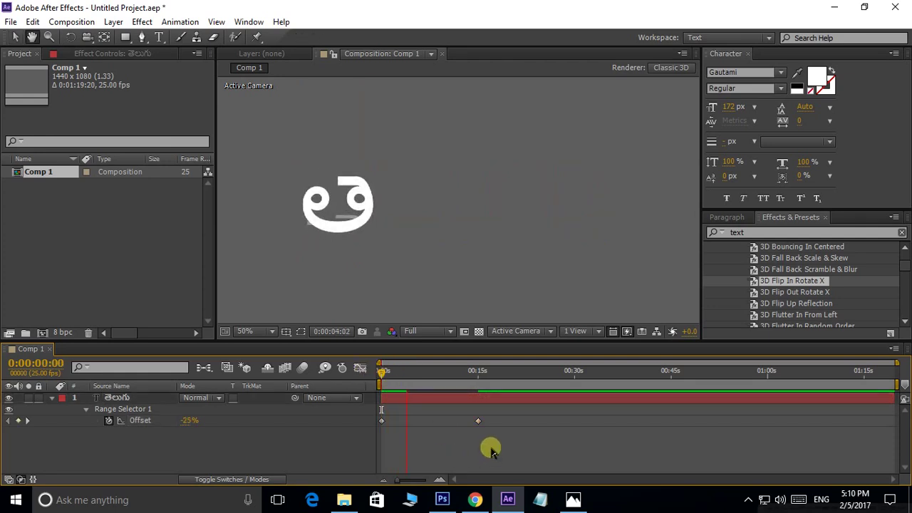
drag(475, 421, 396, 421)
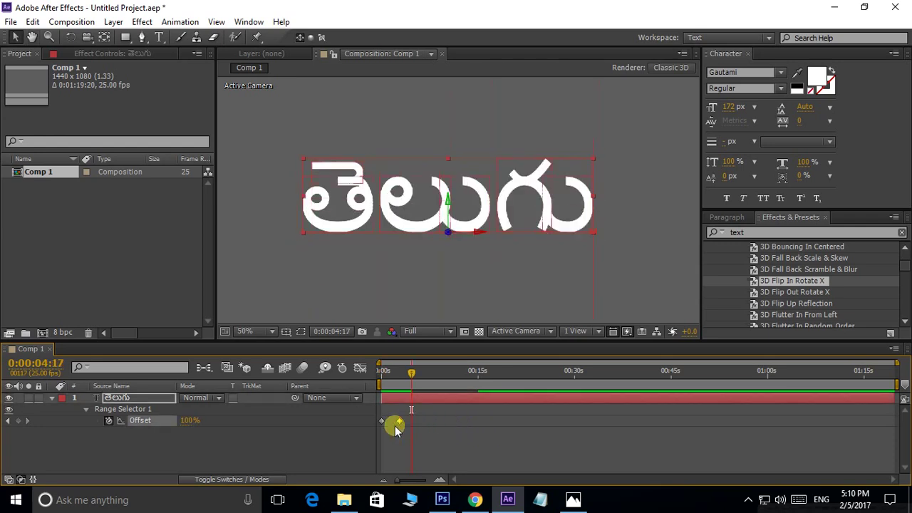
drag(411, 372, 349, 373)
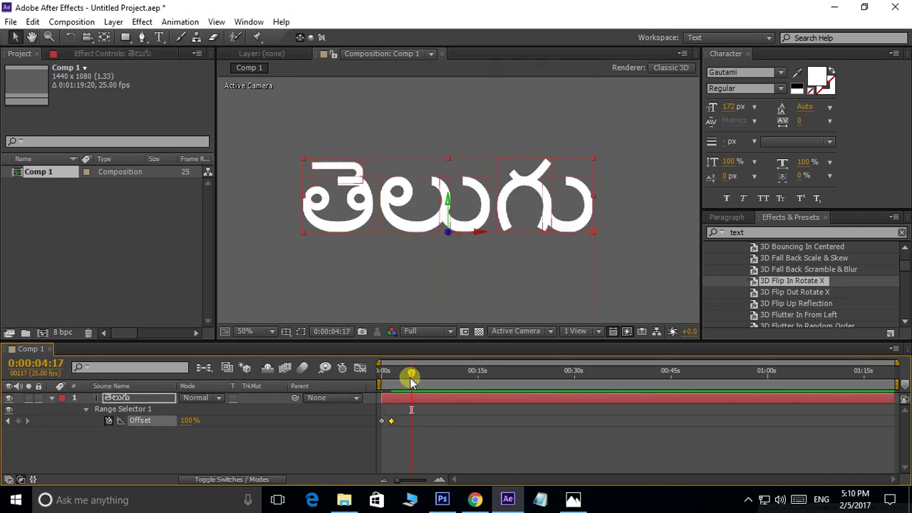
click(488, 446)
key(space)
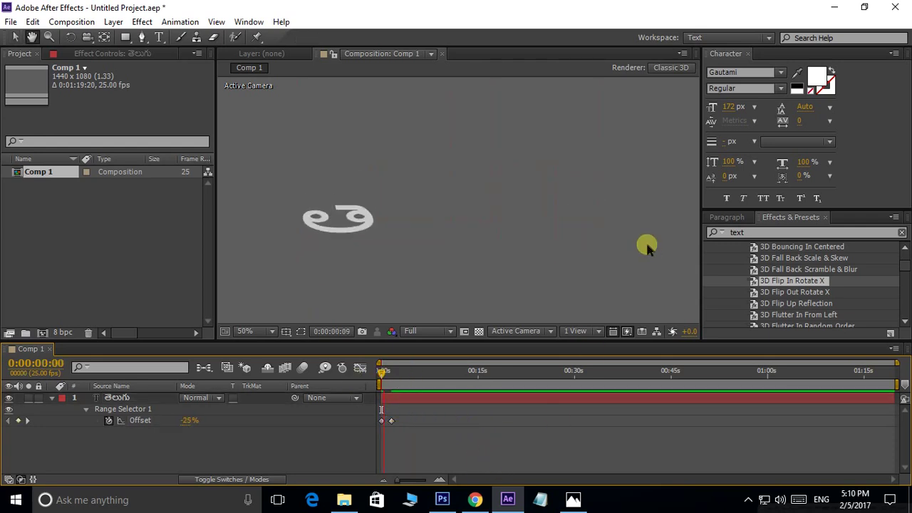
key(space)
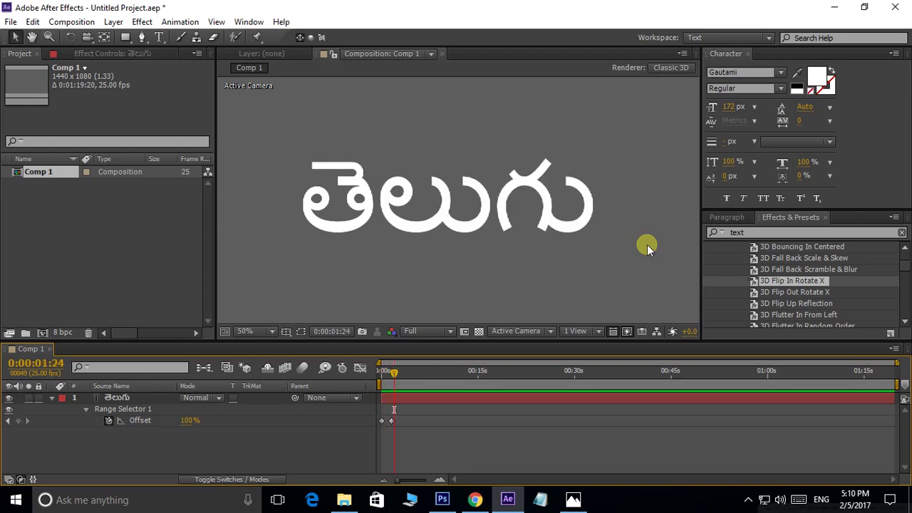
Step: Undo the flip animation with Ctrl+Z until the text is red and static again
key(ctrl+z)
key(ctrl+z)
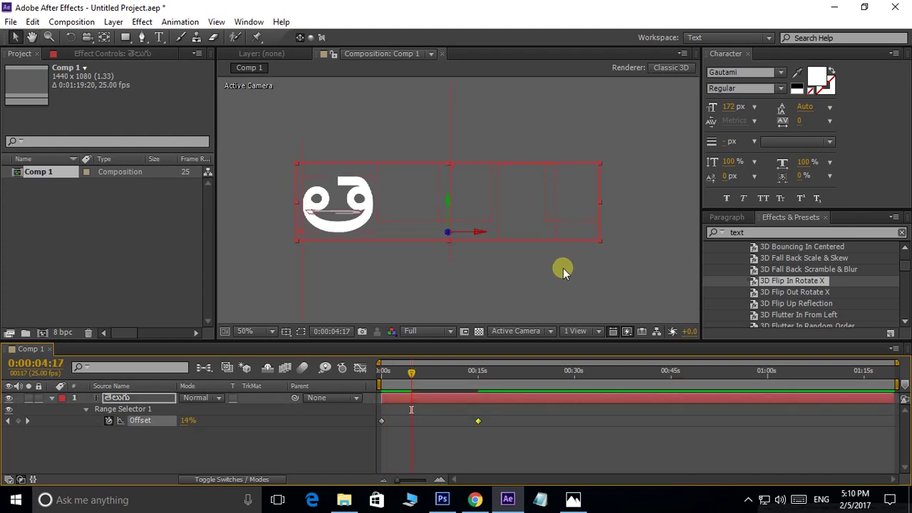
key(ctrl+z)
key(ctrl+z)
key(ctrl+z)
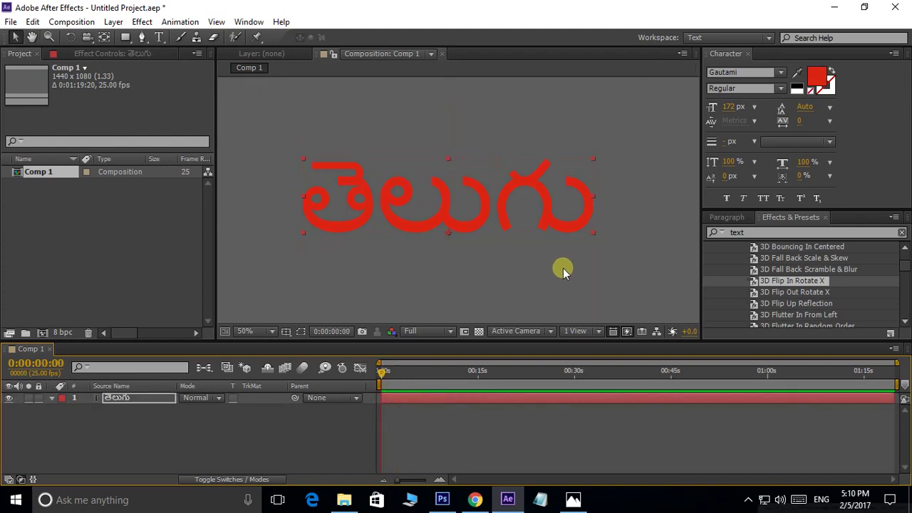
key(ctrl+z)
Step: Apply the 3D Flip Up Reflection preset to the text and preview it
scroll(783, 287, down, 1)
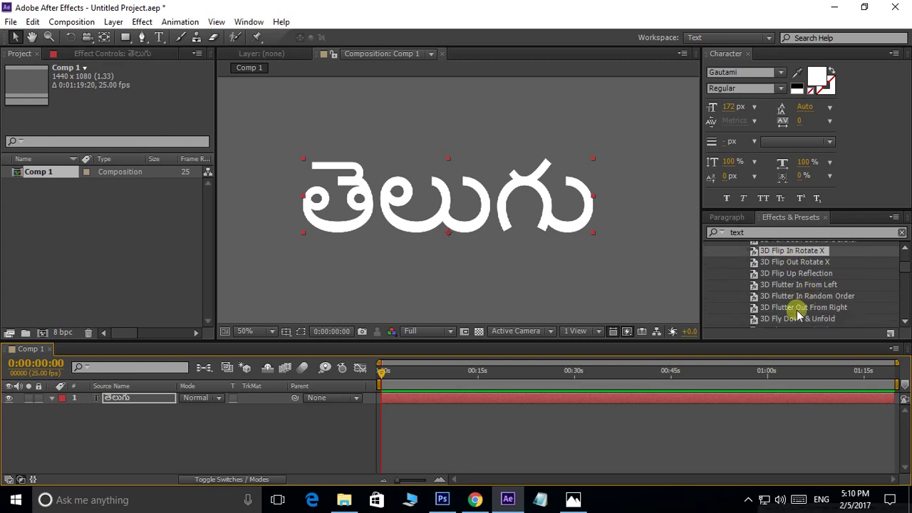
drag(757, 273, 562, 222)
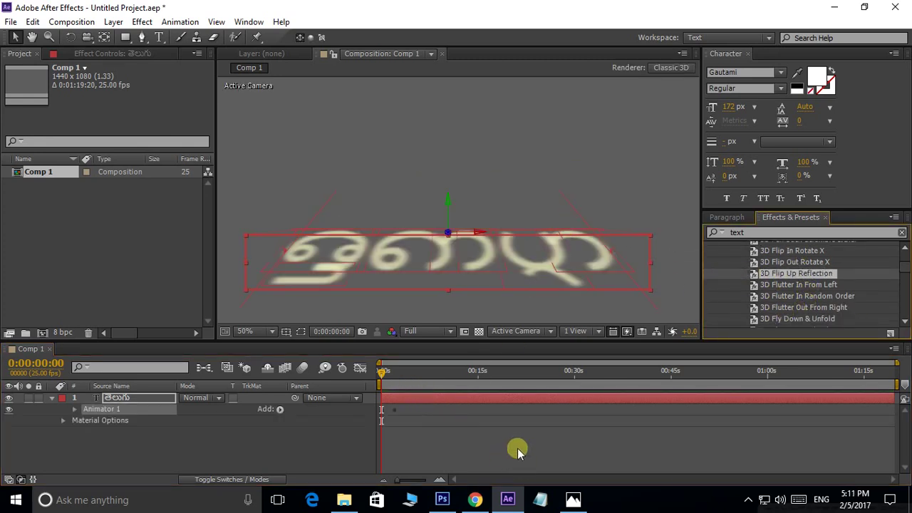
key(space)
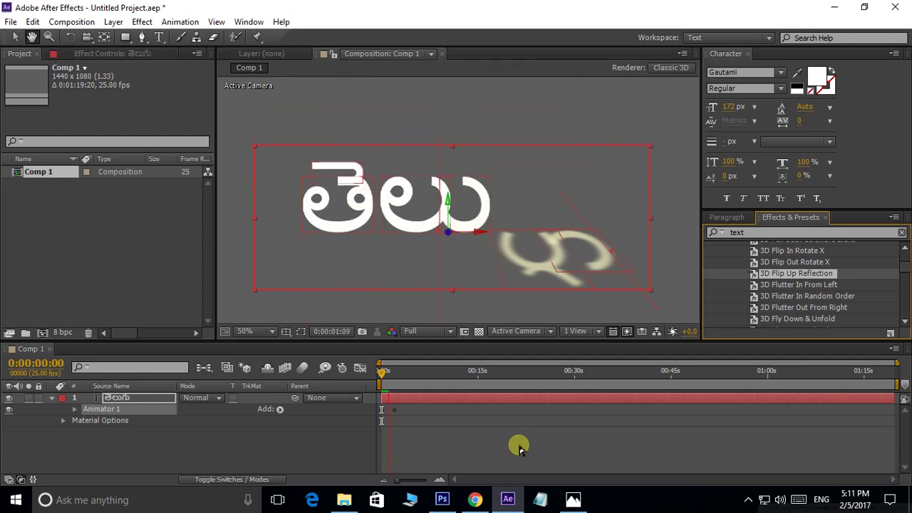
click(674, 190)
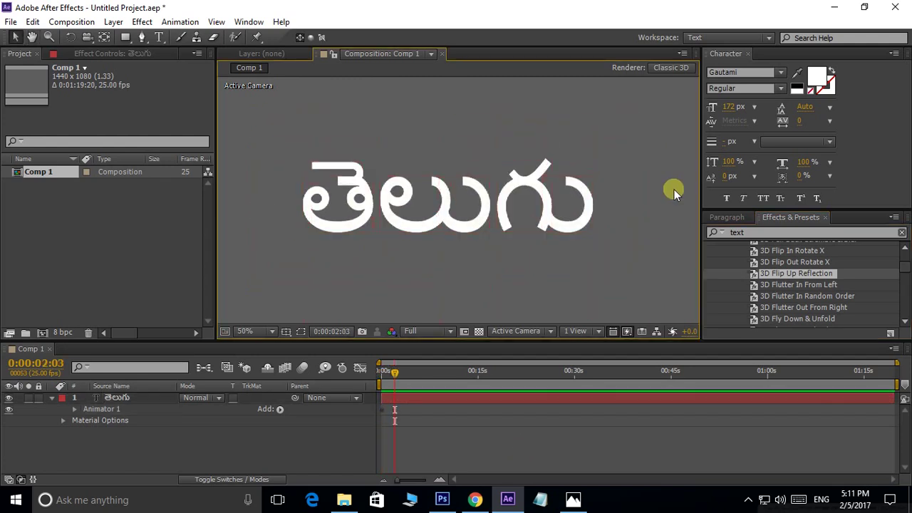
Step: Maximize the Composition panel with ` and replay the reflection animation from the start
key(grave)
scroll(570, 214, up, 2)
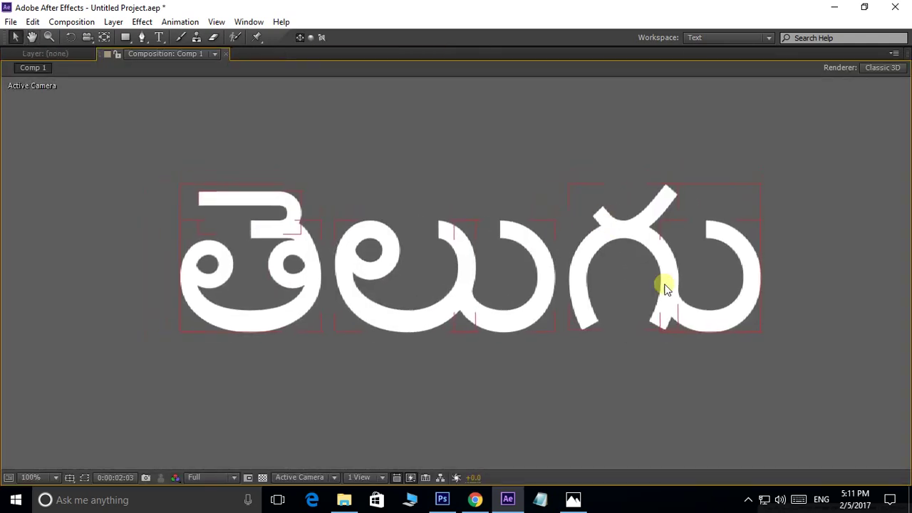
key(h)
key(v)
key(Home)
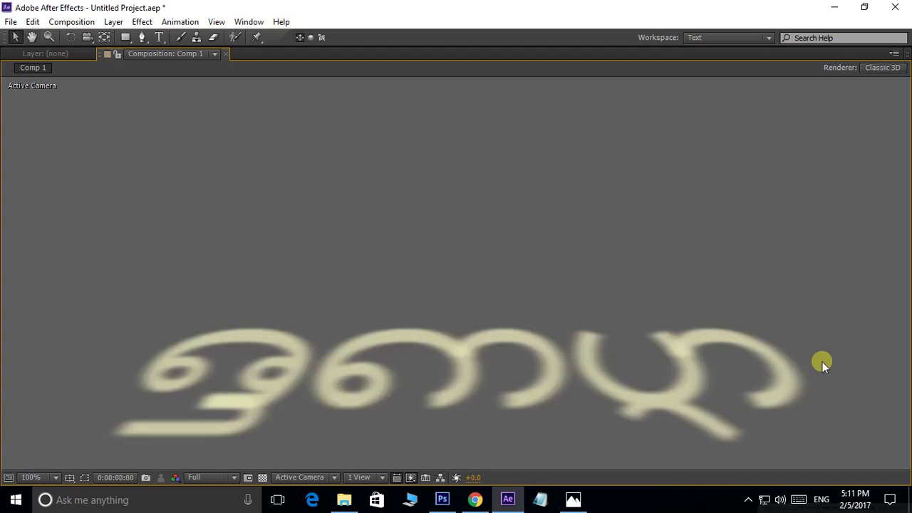
key(space)
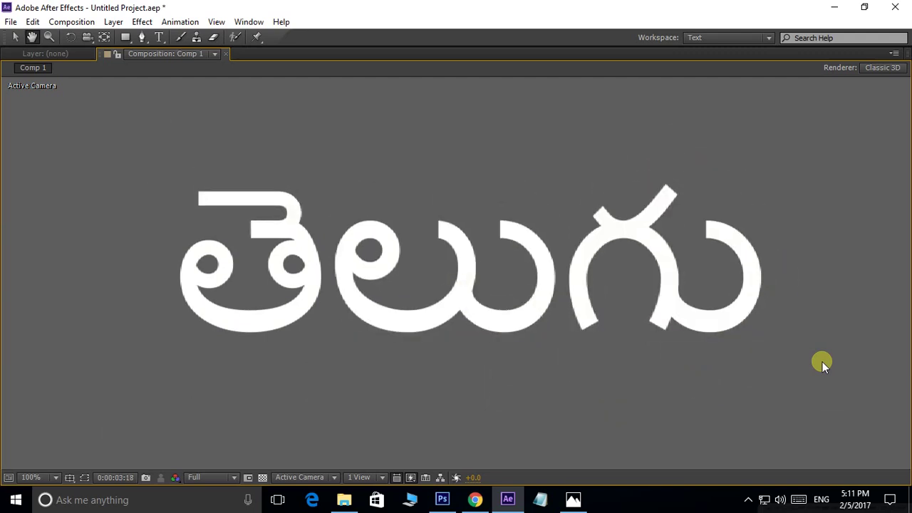
key(space)
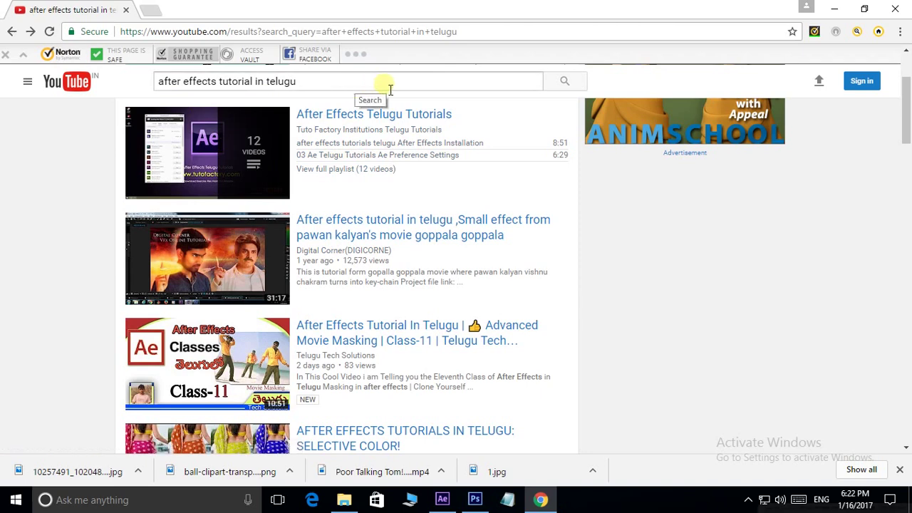
Step: Open the Class-11 'Advanced Movie Masking' Telugu tutorial result and show its Share link
scroll(378, 121, down, 1)
click(235, 274)
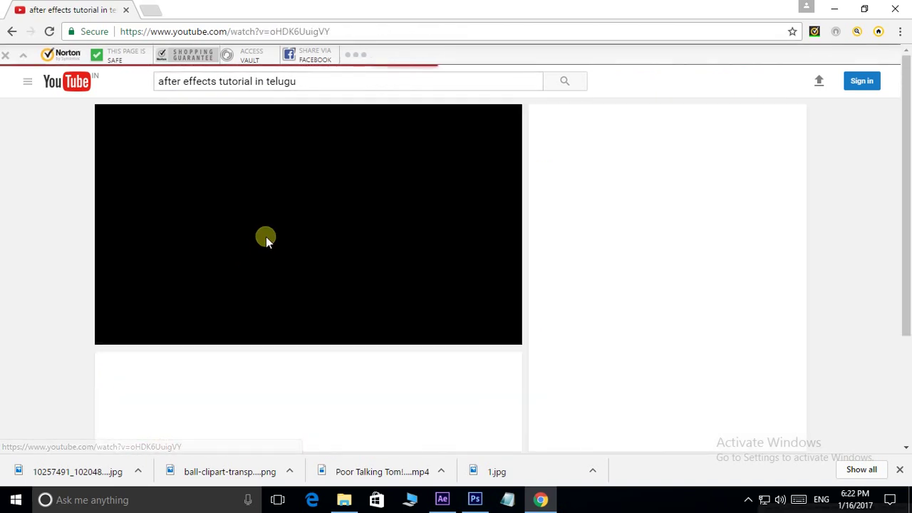
scroll(207, 285, down, 1)
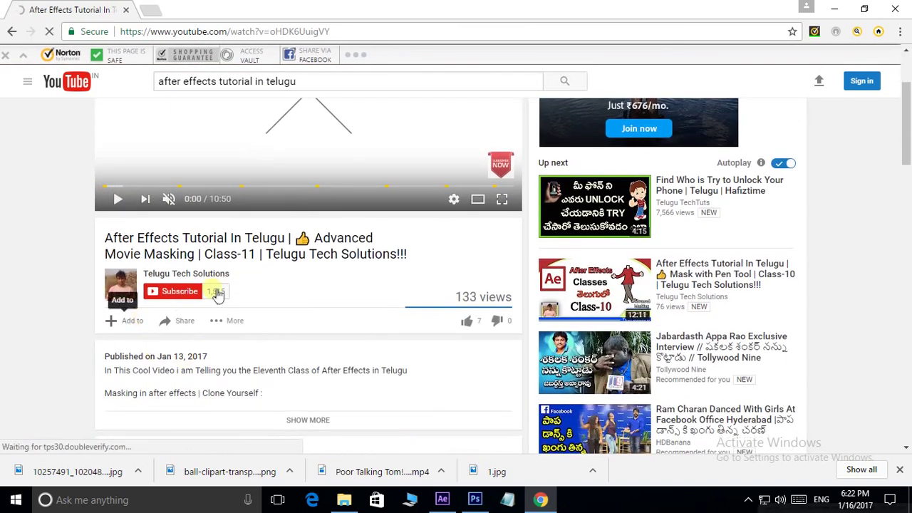
scroll(296, 278, down, 1)
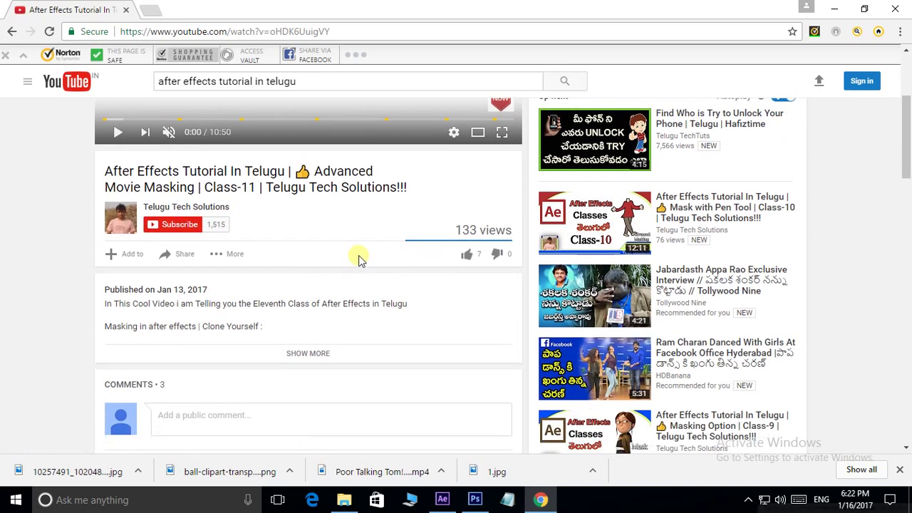
click(185, 258)
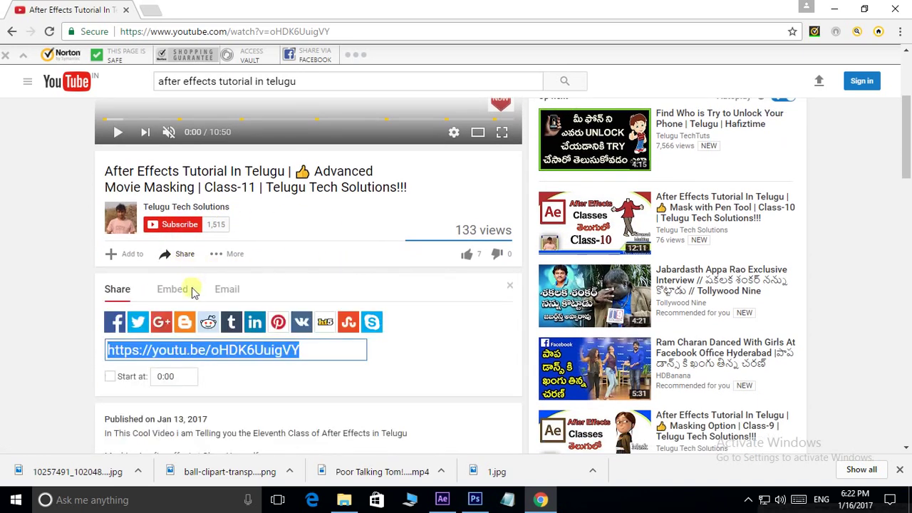